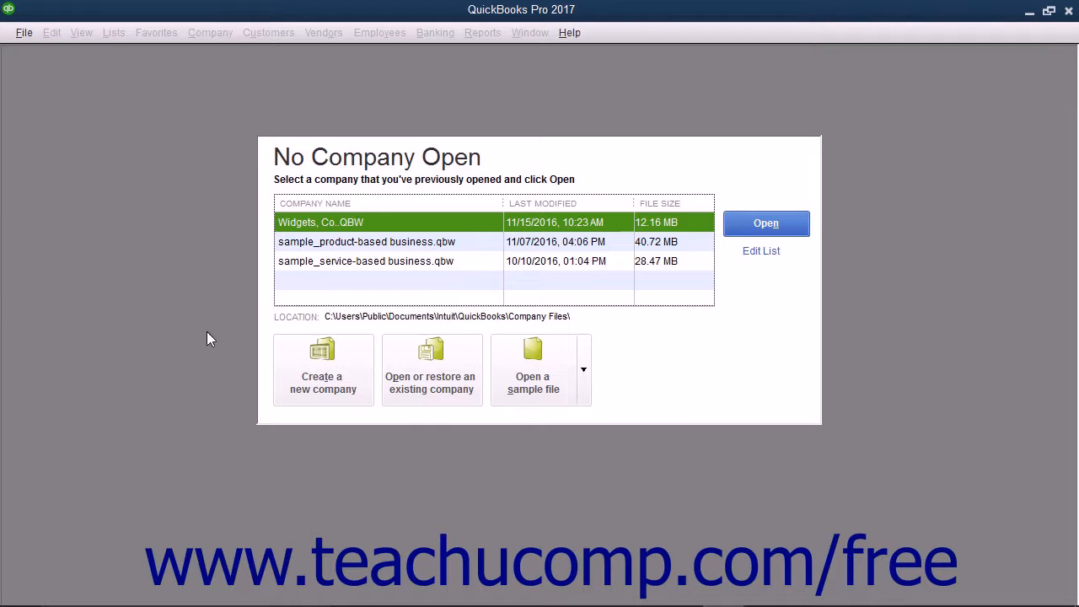
Start a new company file with the Advanced Setup option of the EasyStep Interview.
{"action": "left_click", "coordinate": [24, 33]}
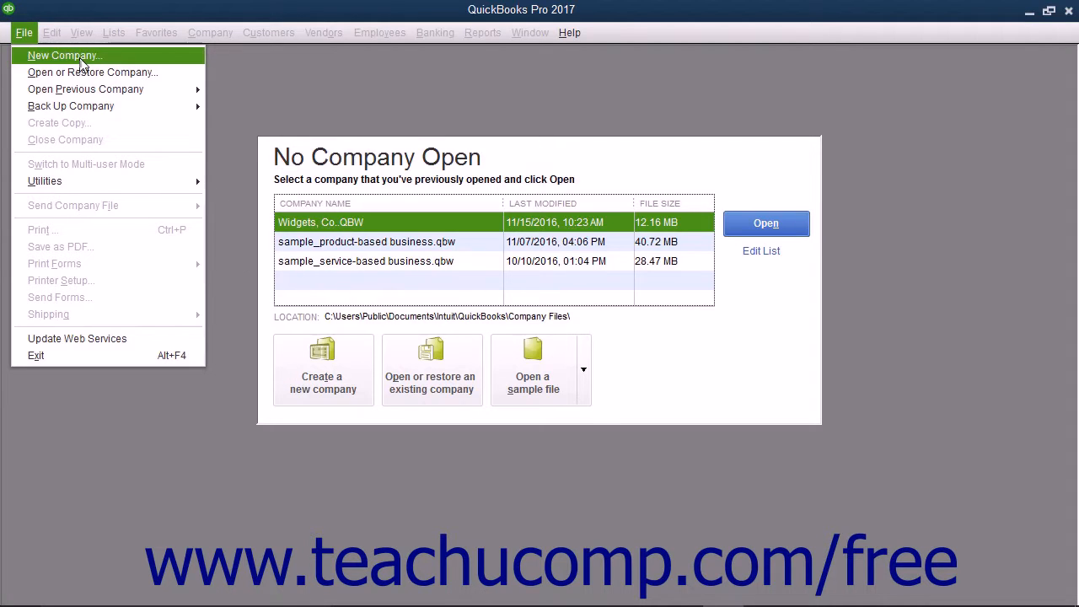
{"action": "left_click", "coordinate": [81, 56]}
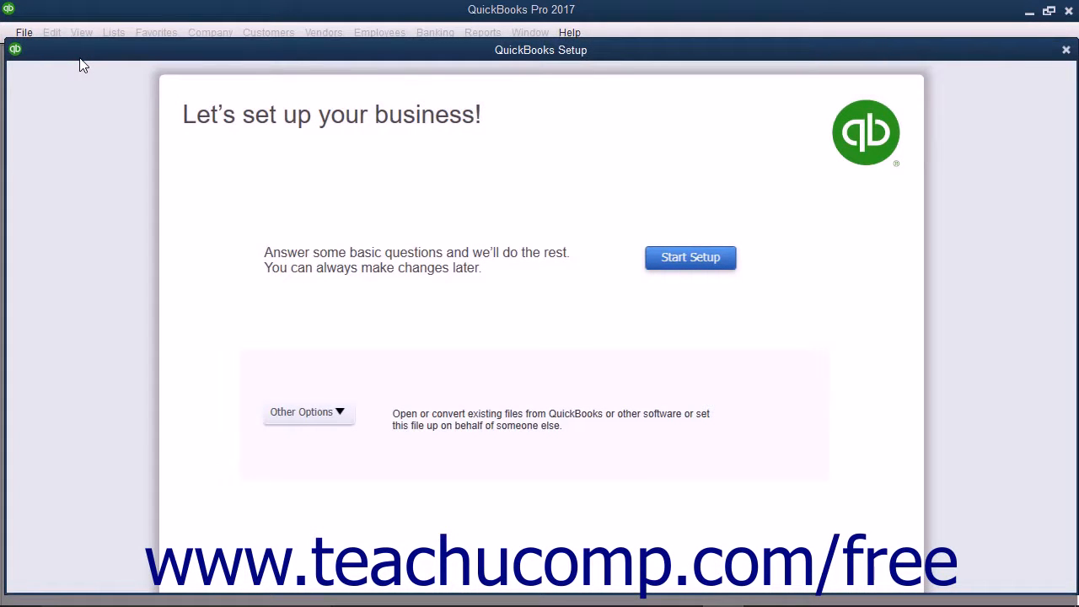
{"action": "left_click", "coordinate": [339, 415]}
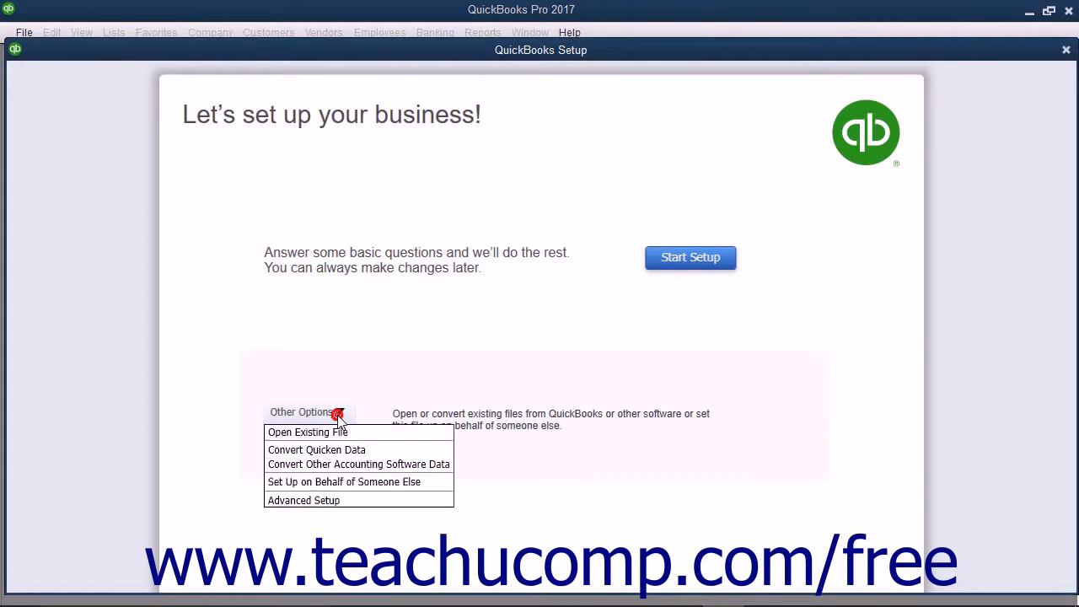
{"action": "left_click", "coordinate": [333, 501]}
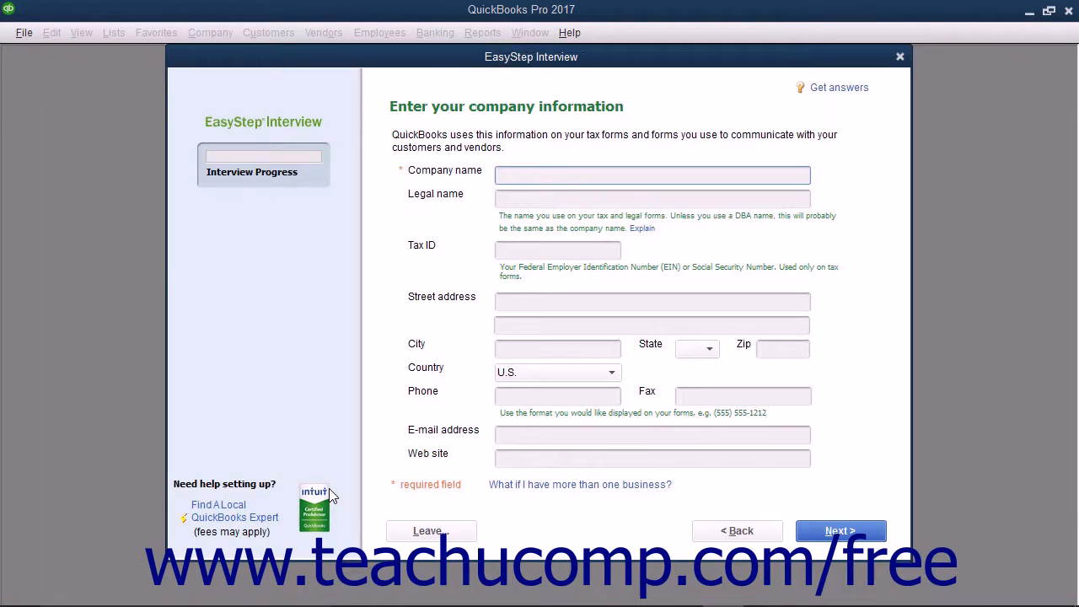
Enter 'Brown & Associates, P.C.' as company name so it fills the legal name, and view legal-name help.
{"action": "left_click", "coordinate": [289, 169]}
{"action": "left_click", "coordinate": [504, 172]}
{"action": "type", "text": "Brown & Associates, P.C."}
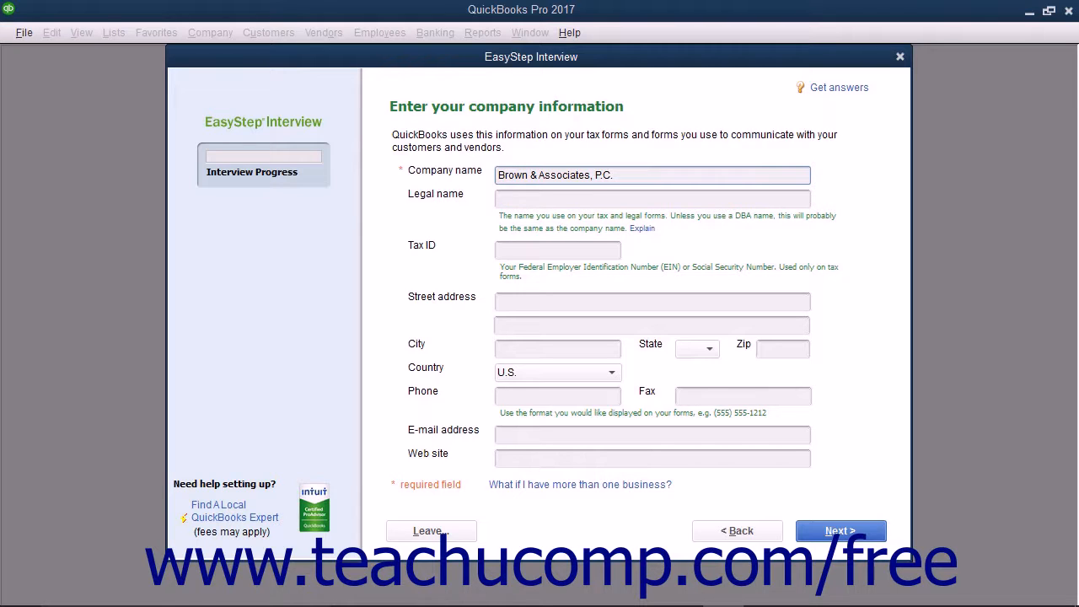
{"action": "key", "text": "Tab"}
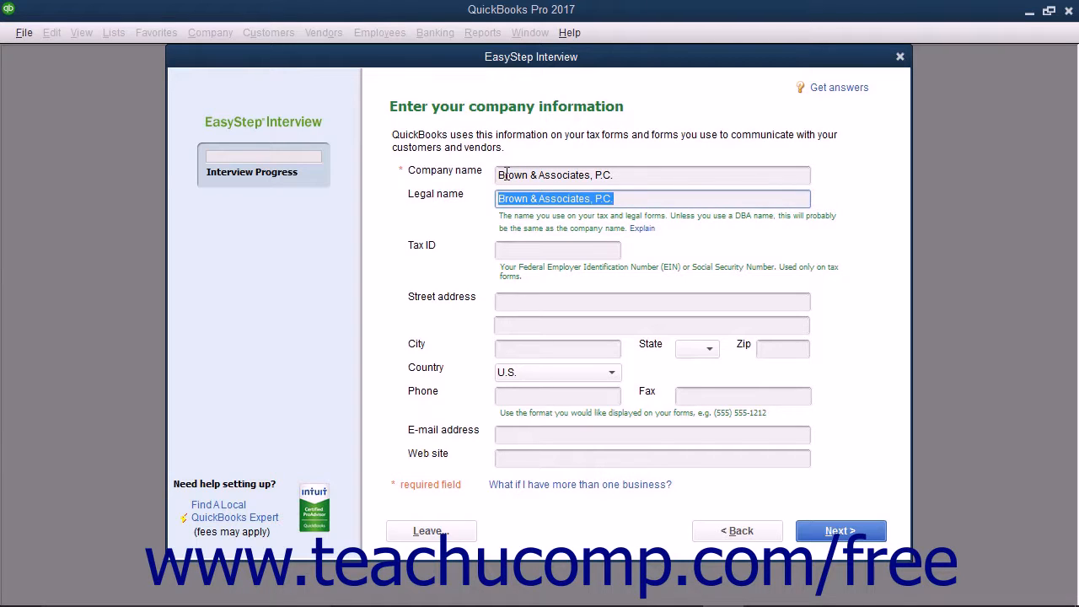
{"action": "left_click", "coordinate": [637, 229]}
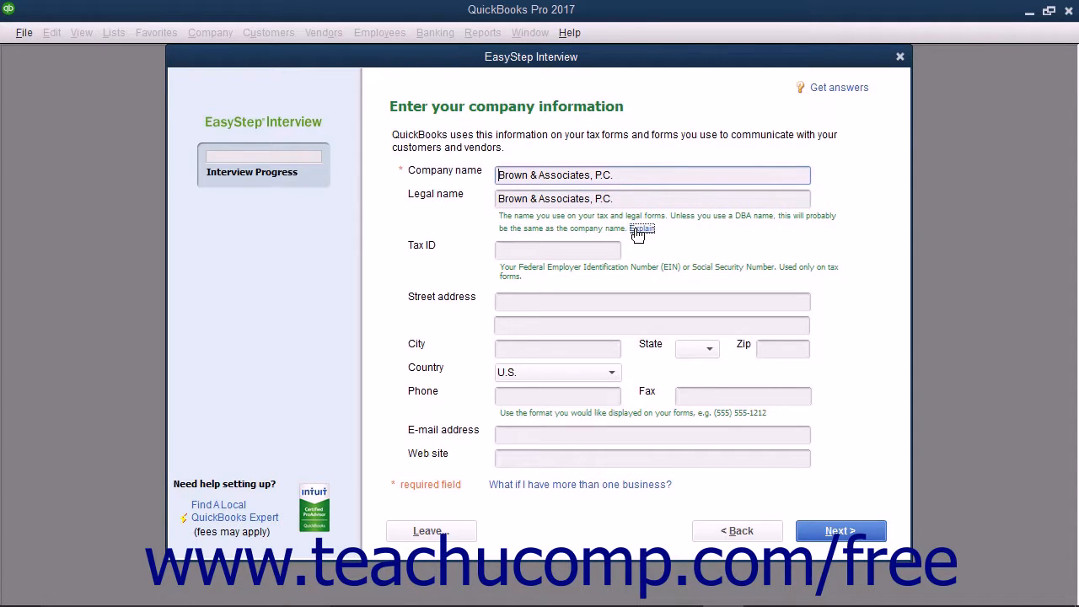
{"action": "left_click", "coordinate": [638, 230]}
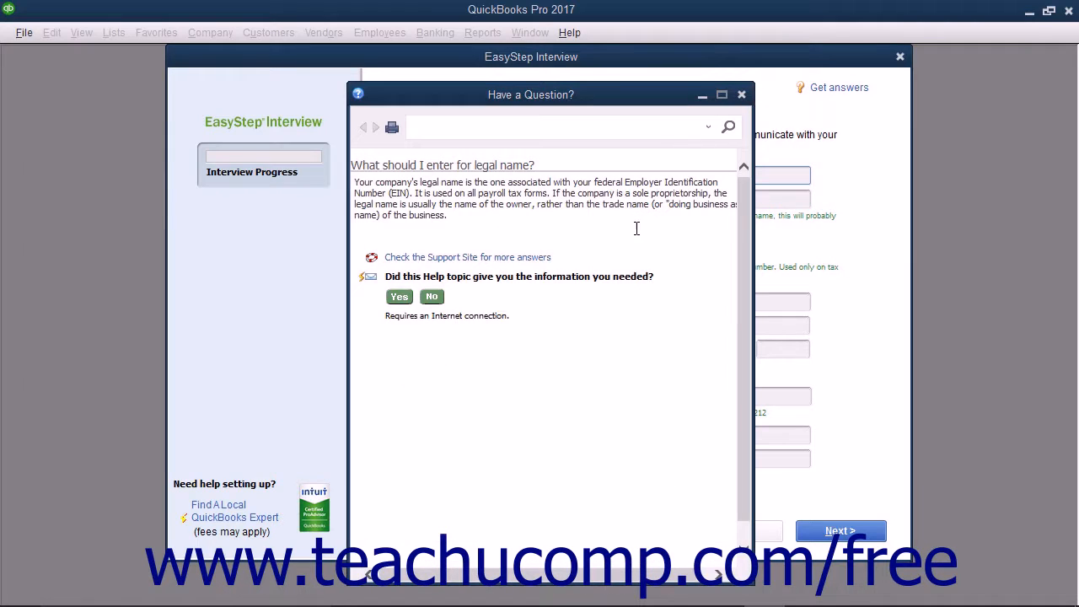
{"action": "left_click", "coordinate": [741, 95]}
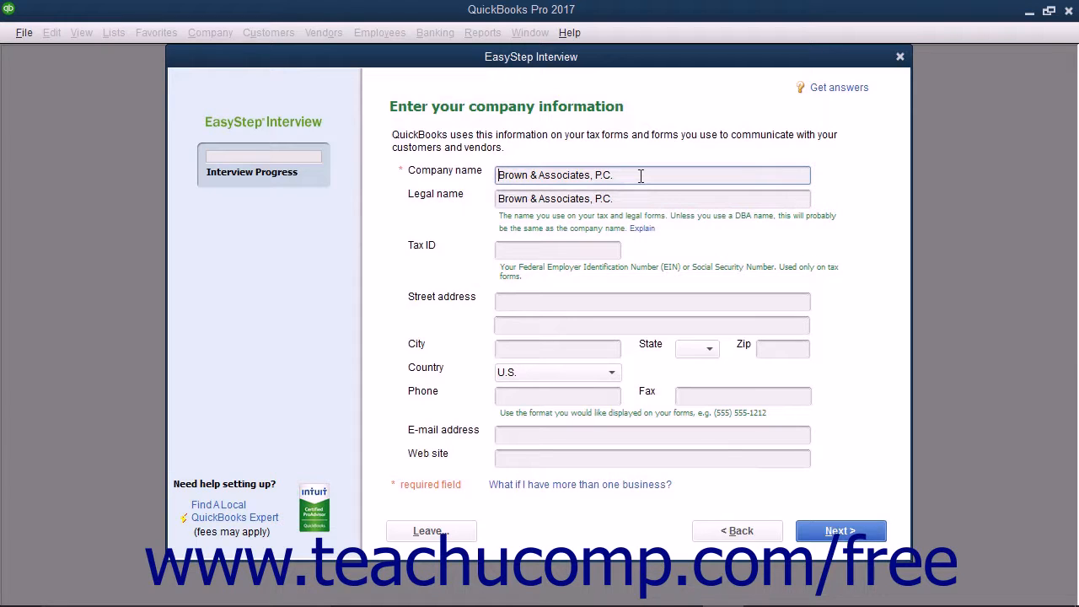
{"action": "left_click", "coordinate": [826, 89]}
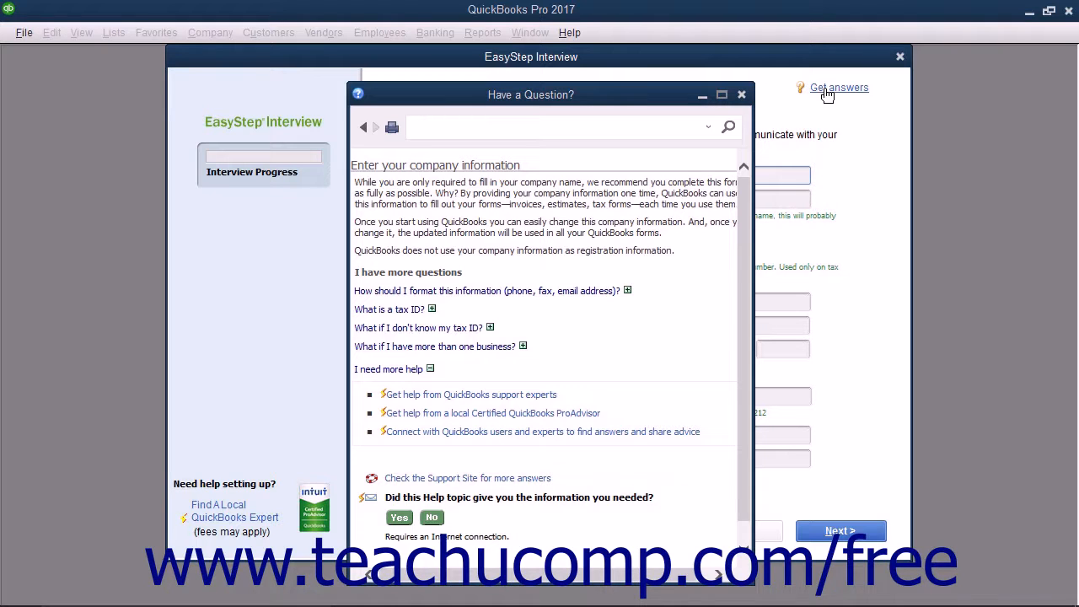
{"action": "left_click", "coordinate": [742, 96]}
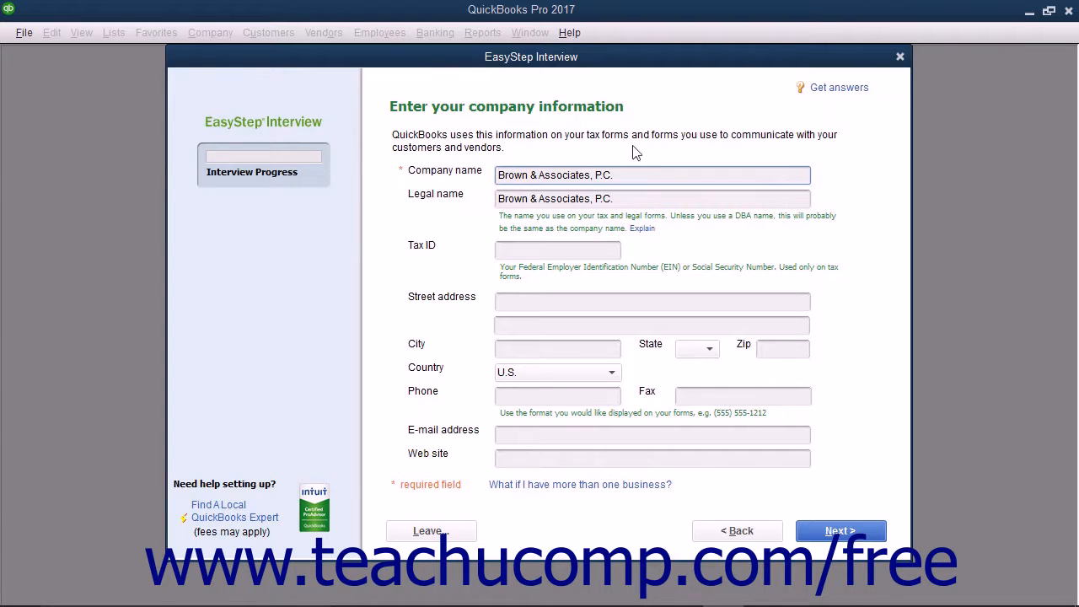
Enter the company's tax ID and full street address with city, state and zip code.
{"action": "left_click", "coordinate": [510, 254]}
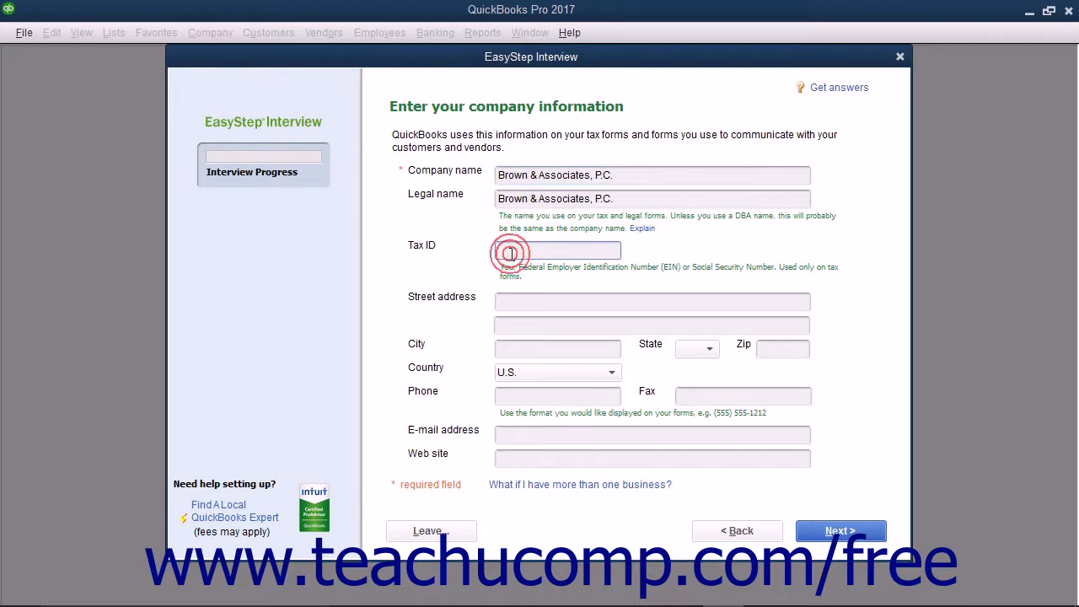
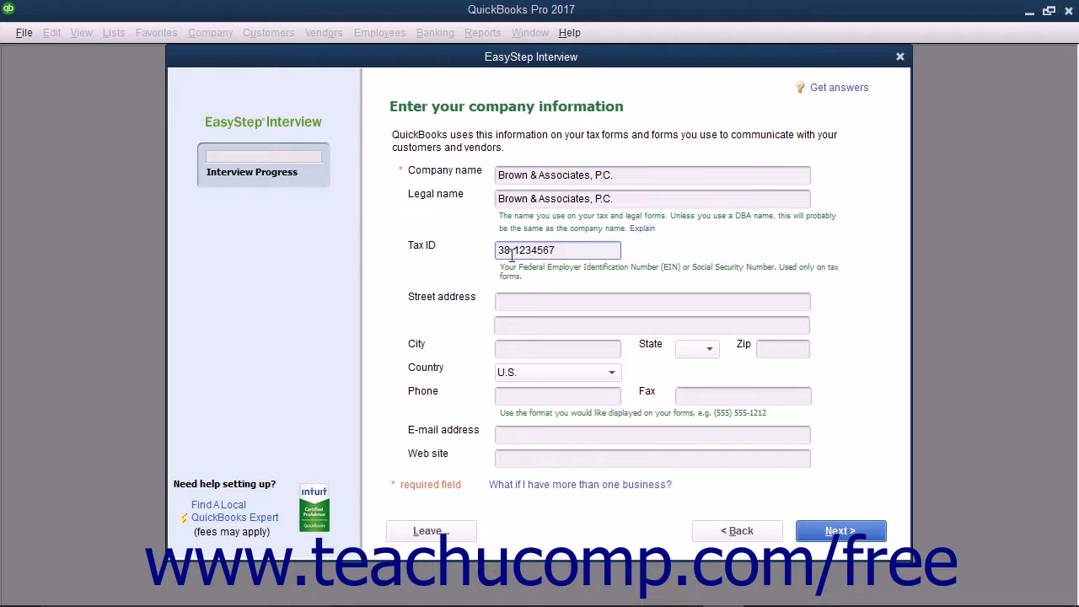
{"action": "left_click", "coordinate": [511, 302]}
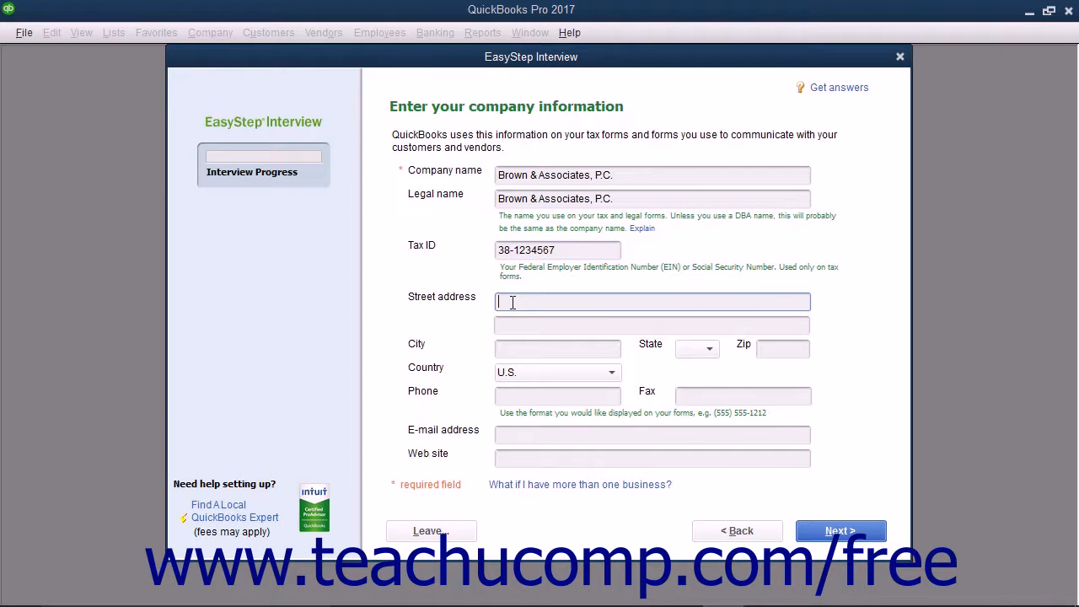
{"action": "key", "text": "Tab"}
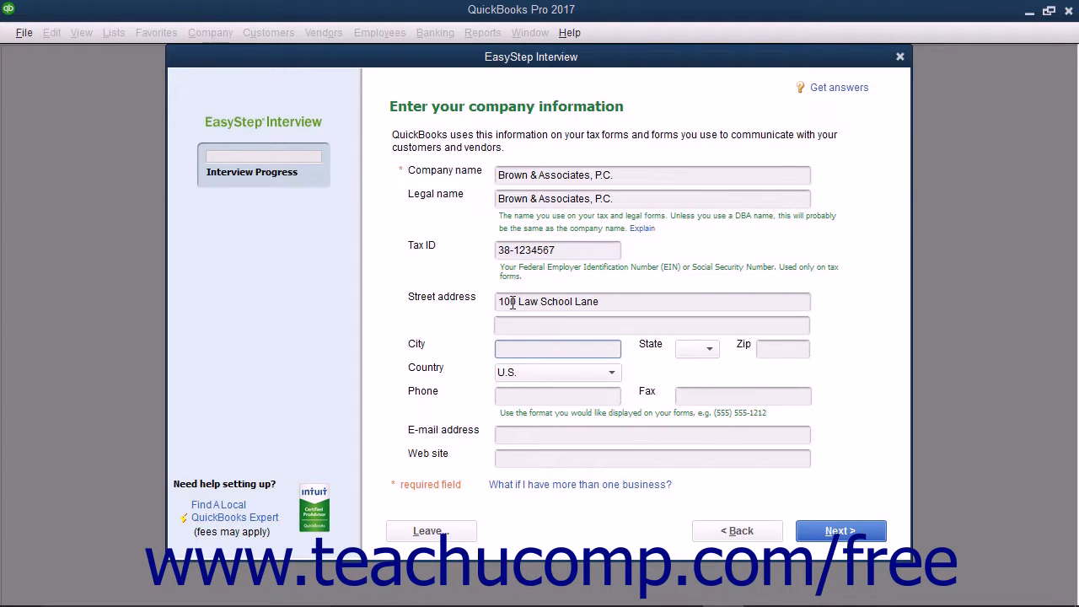
{"action": "left_click", "coordinate": [709, 348]}
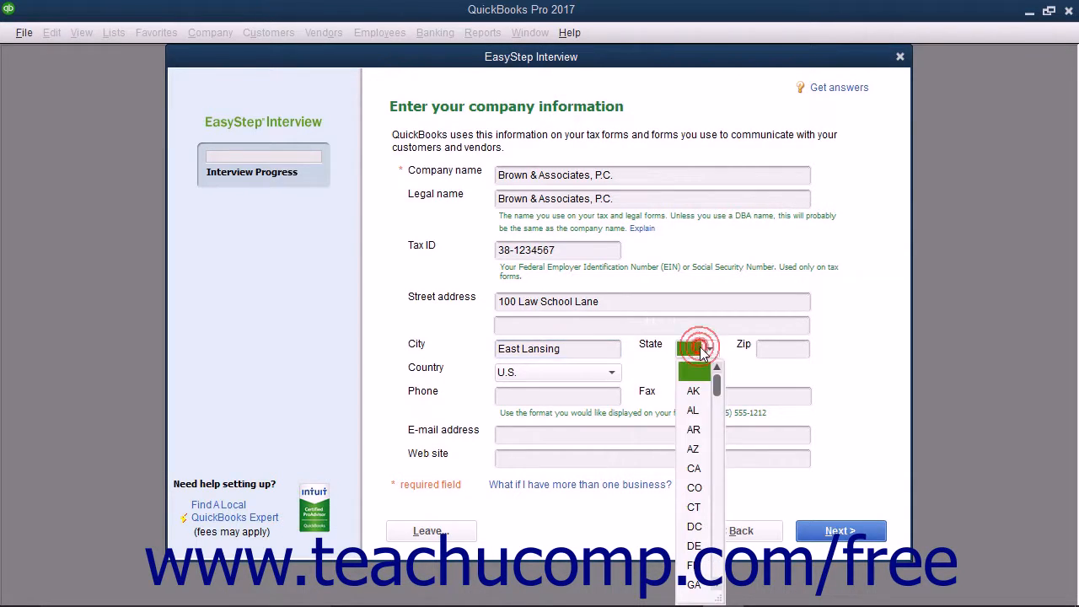
{"action": "scroll", "coordinate": [697, 371], "scroll_direction": "down", "scroll_amount": 4}
{"action": "left_click", "coordinate": [696, 585]}
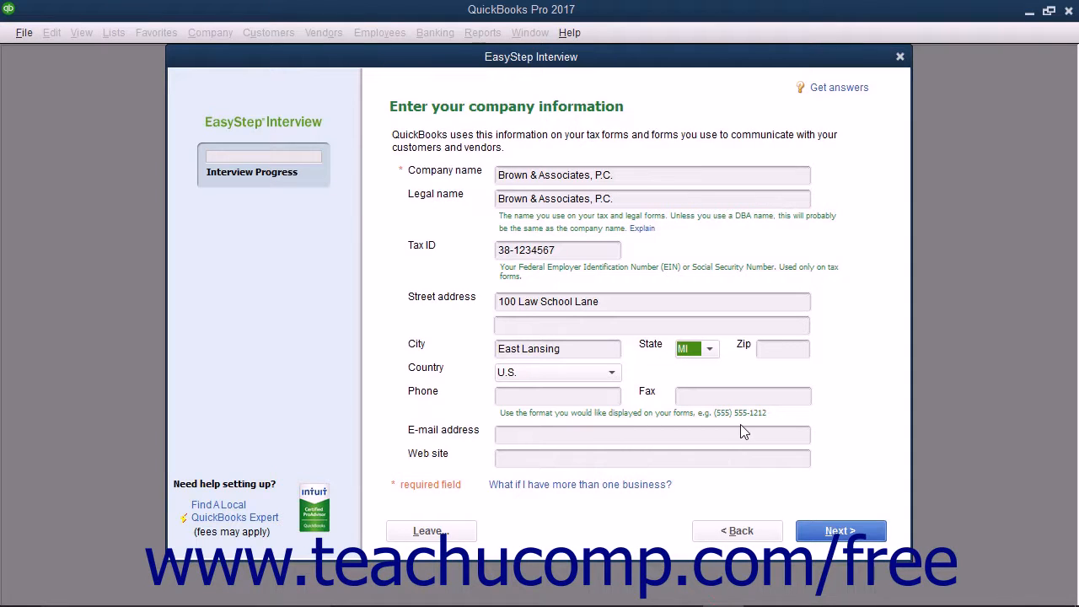
{"action": "key", "text": "Tab"}
{"action": "type", "text": "48823"}
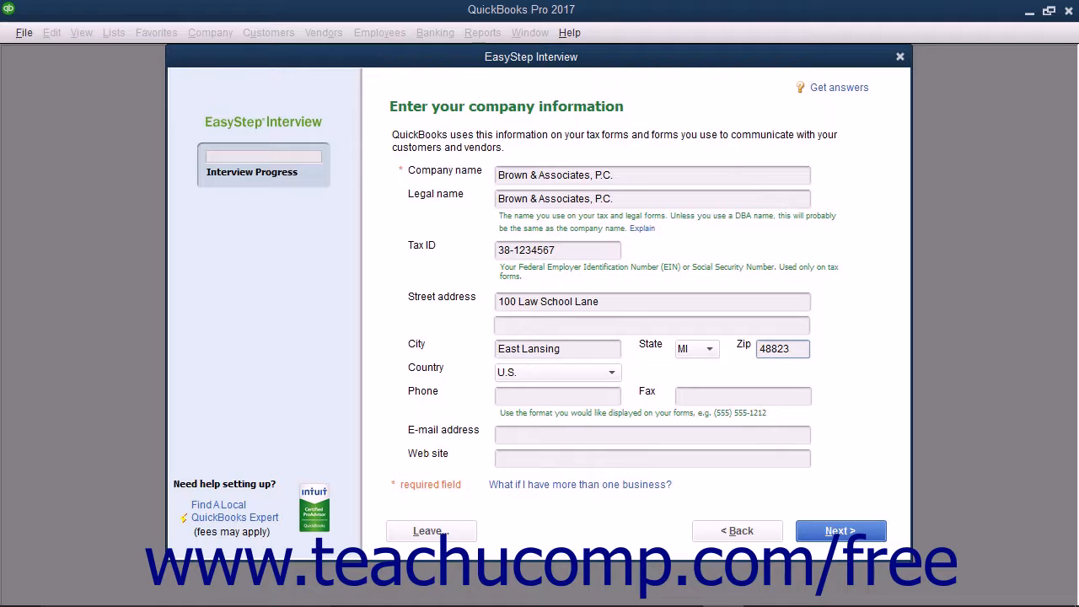
{"action": "key", "text": "Tab"}
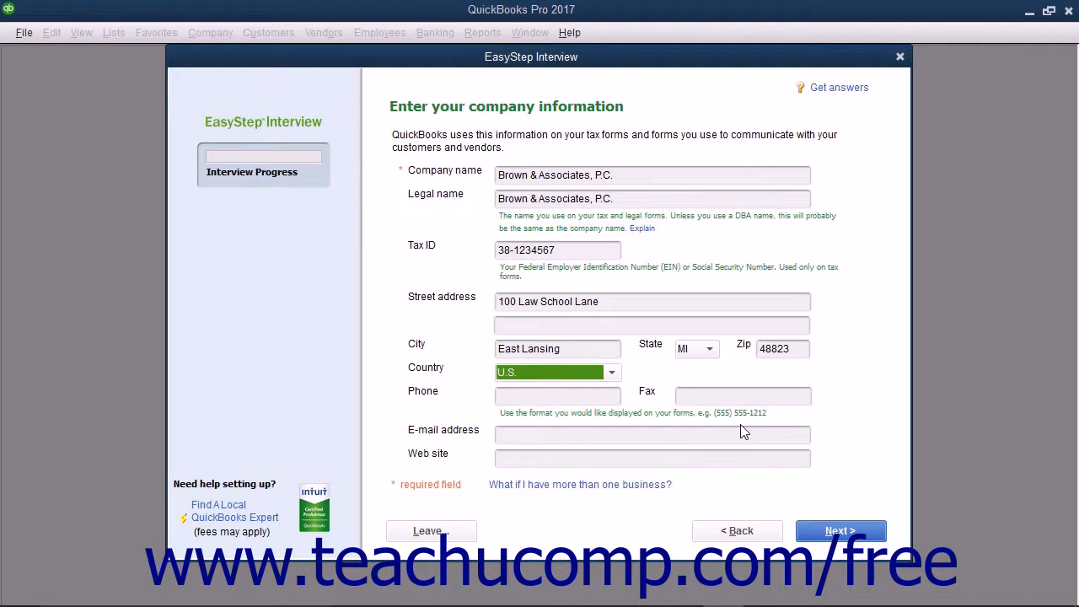
Fill in the company's phone number, e-mail address and website.
{"action": "key", "text": "Tab"}
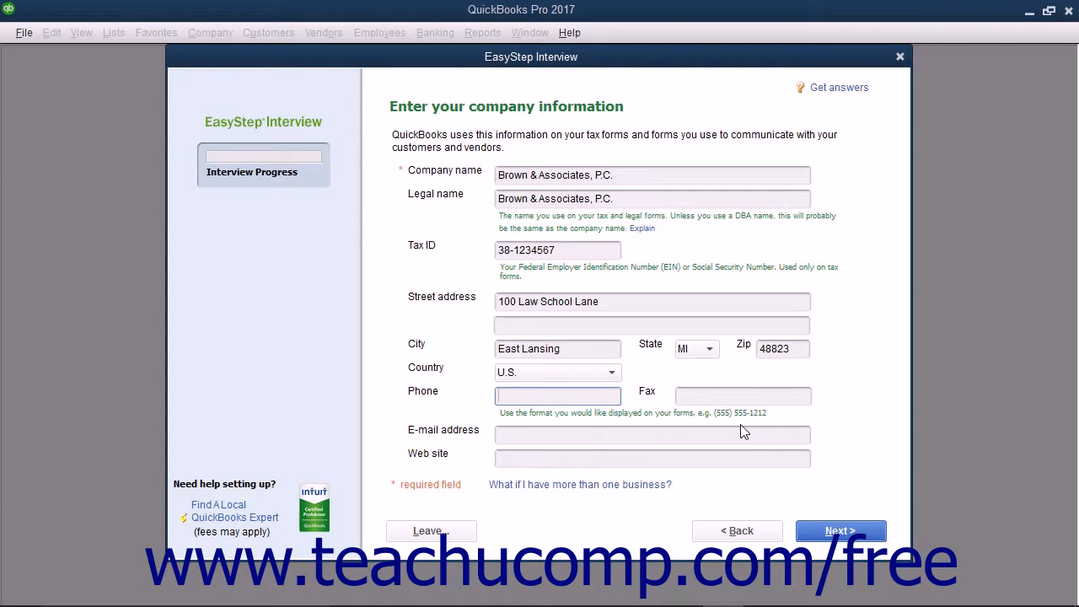
{"action": "key", "text": "Tab"}
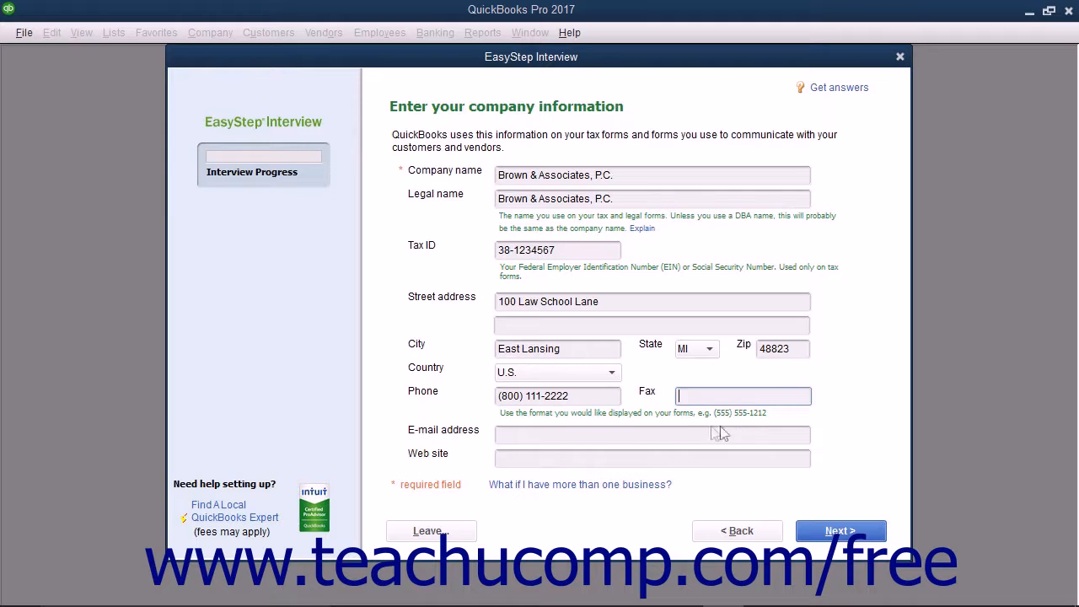
{"action": "left_click", "coordinate": [577, 436]}
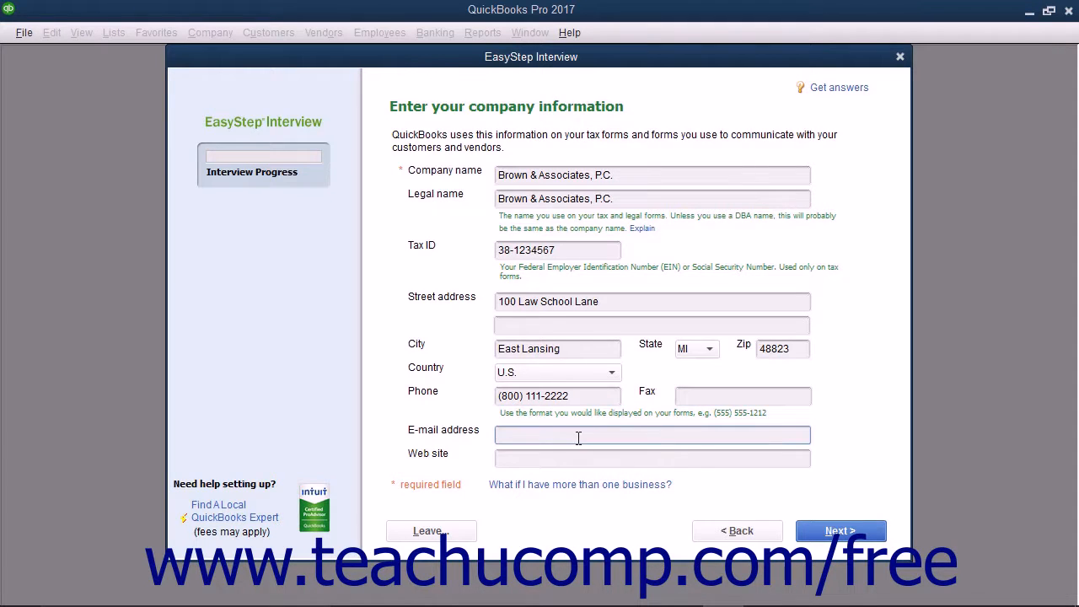
{"action": "key", "text": "Tab"}
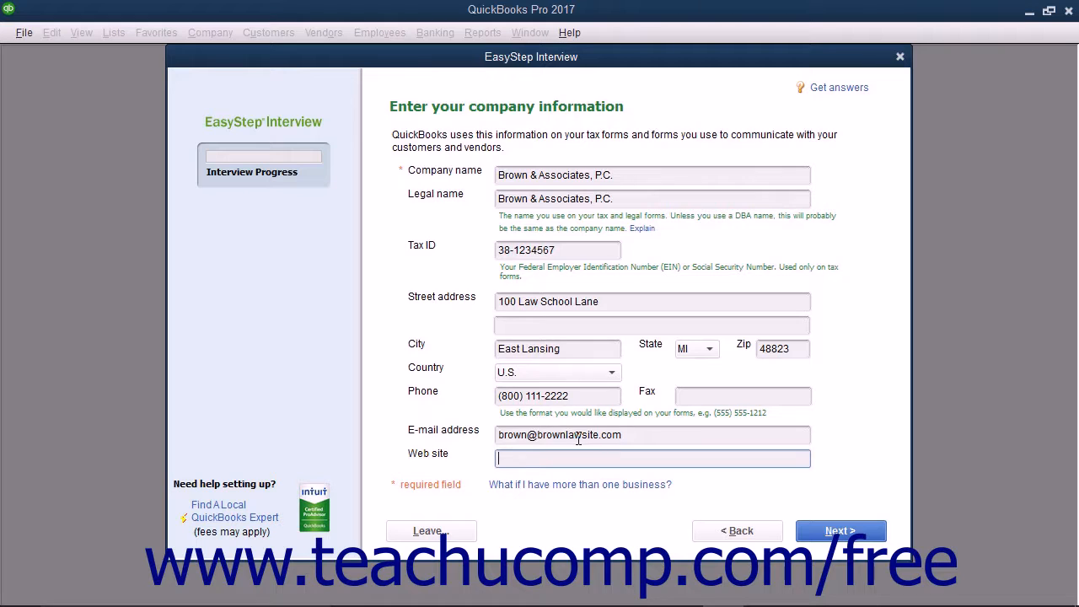
{"action": "type", "text": "http://www.brownlawsite.com"}
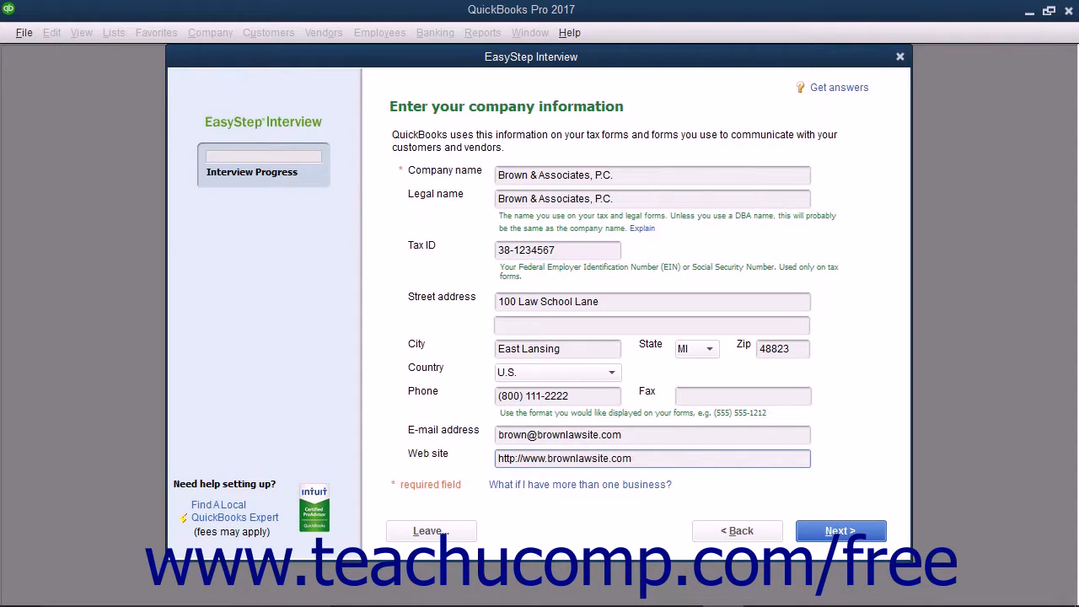
Pick Legal Services from the industry list and move on to the organization question.
{"action": "left_click", "coordinate": [846, 536]}
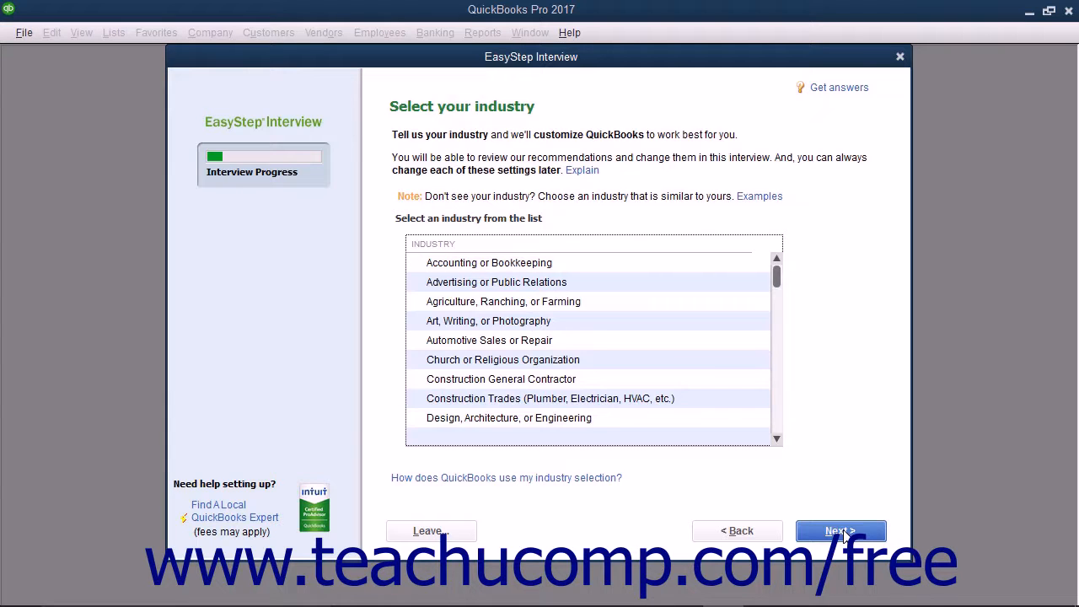
{"action": "scroll", "coordinate": [679, 373], "scroll_direction": "down", "scroll_amount": 5}
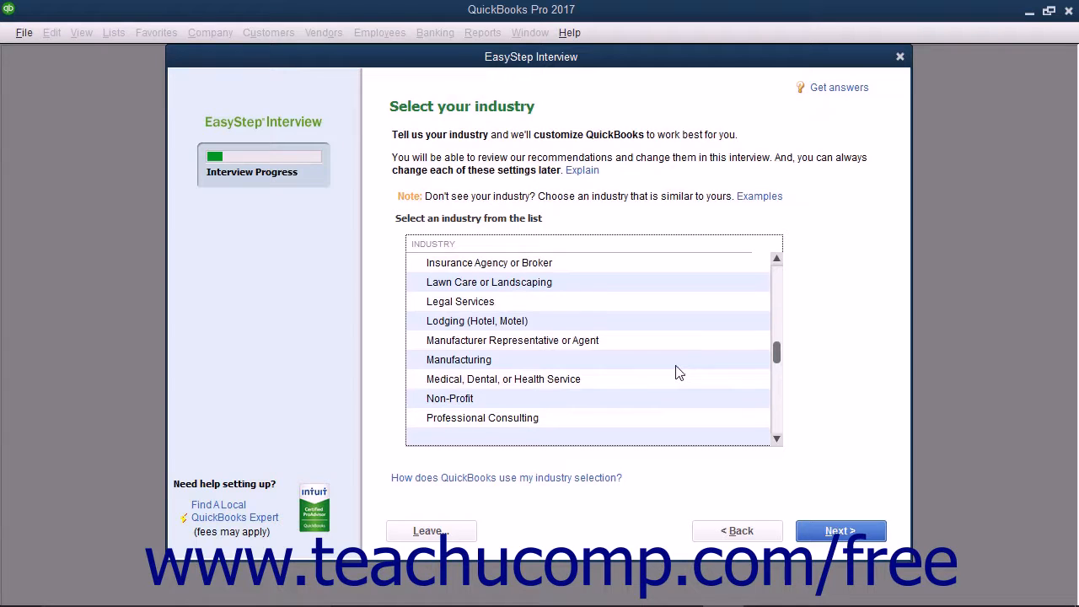
{"action": "left_click", "coordinate": [515, 305]}
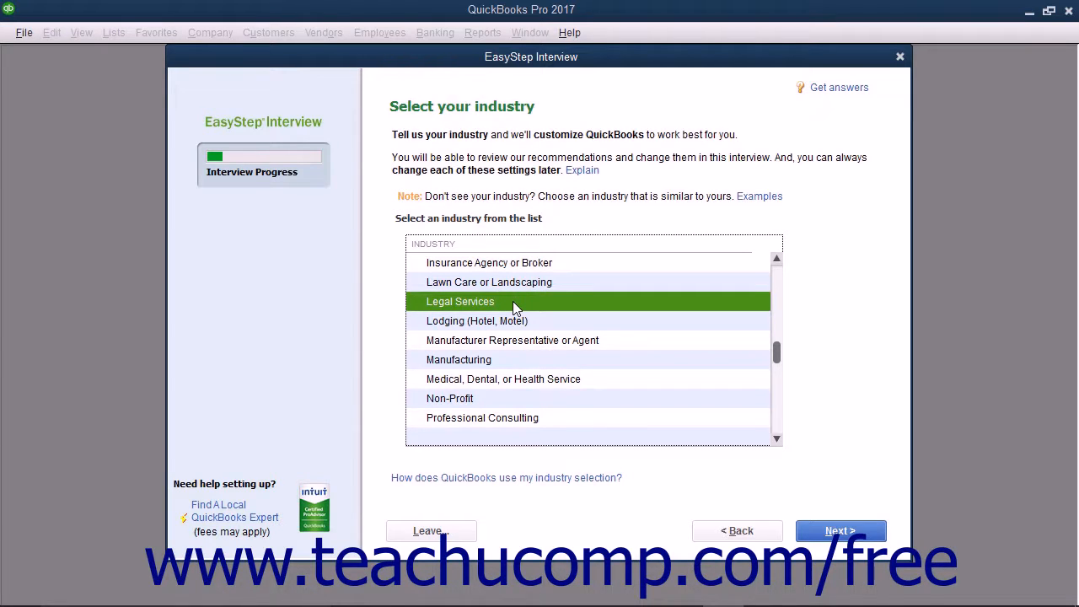
{"action": "left_click", "coordinate": [816, 532]}
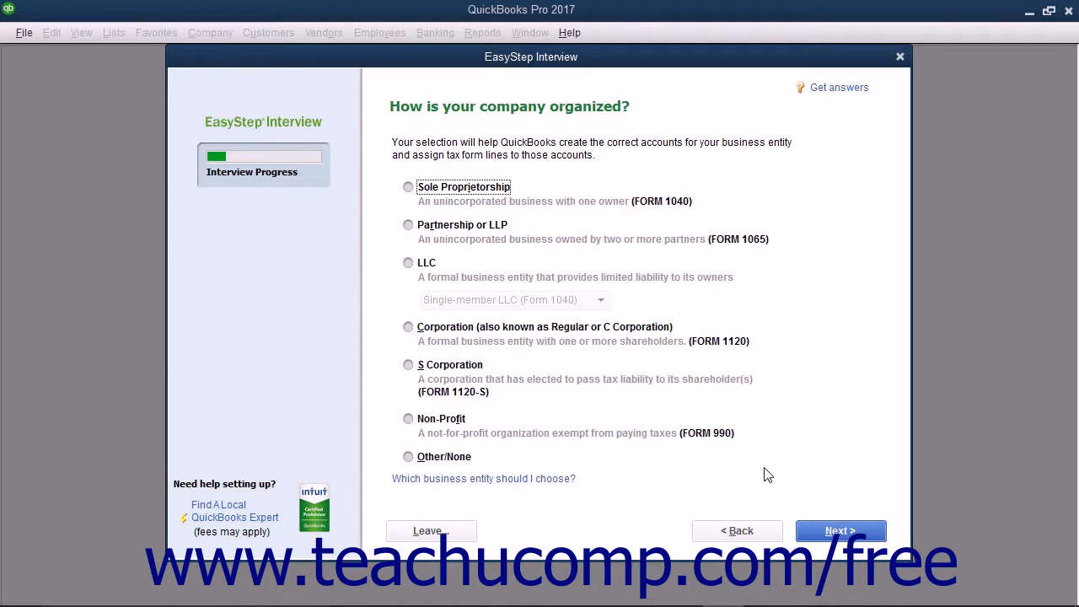
Set the company's organization type to Partnership or LLP.
{"action": "left_click", "coordinate": [408, 225]}
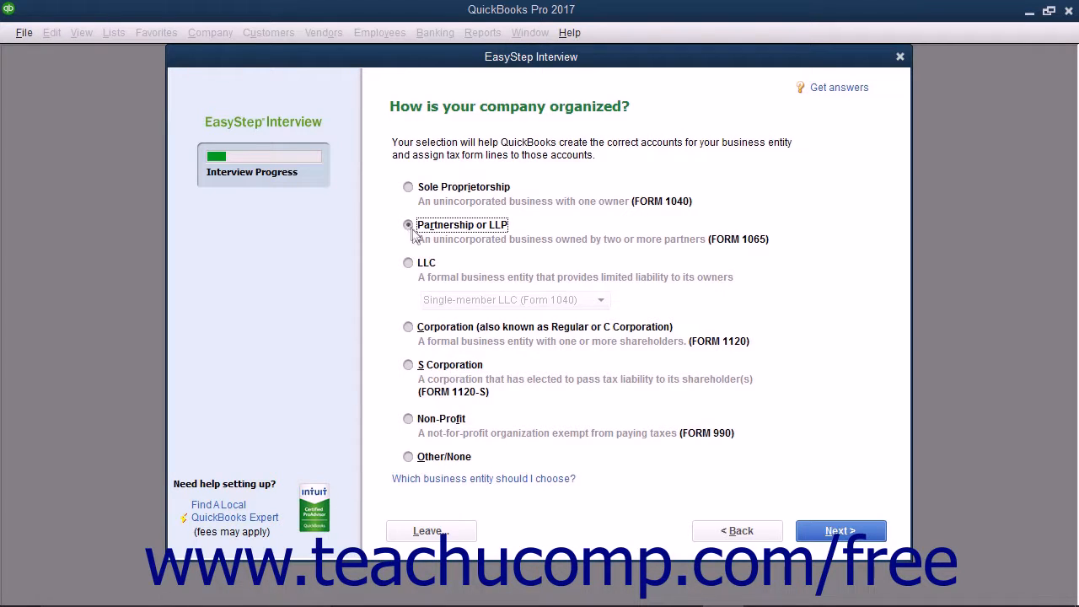
{"action": "left_click", "coordinate": [812, 535]}
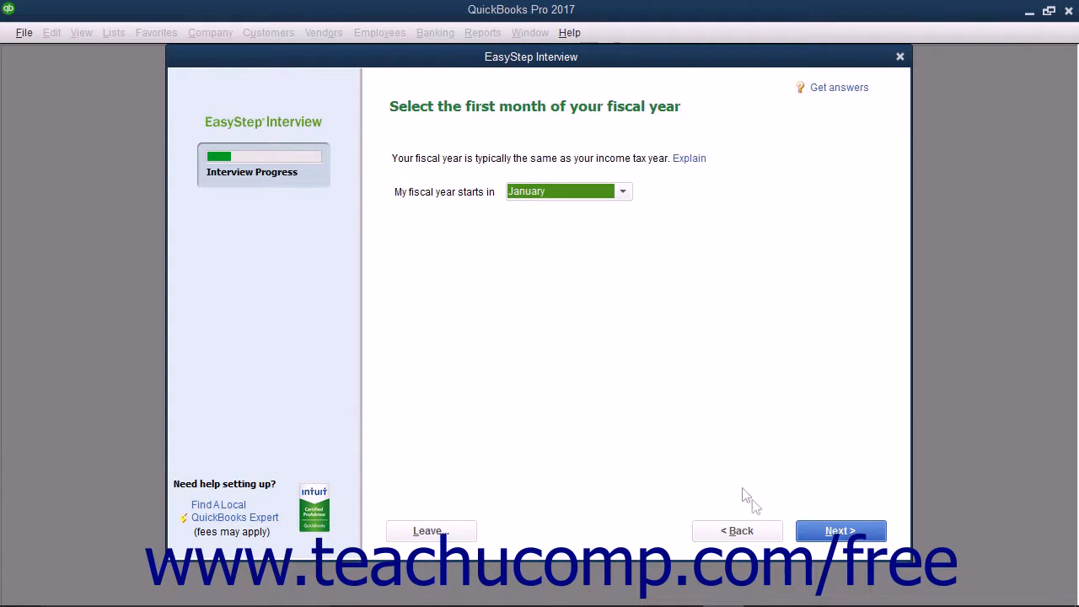
Accept January as the first month of the fiscal year.
{"action": "left_click", "coordinate": [805, 530]}
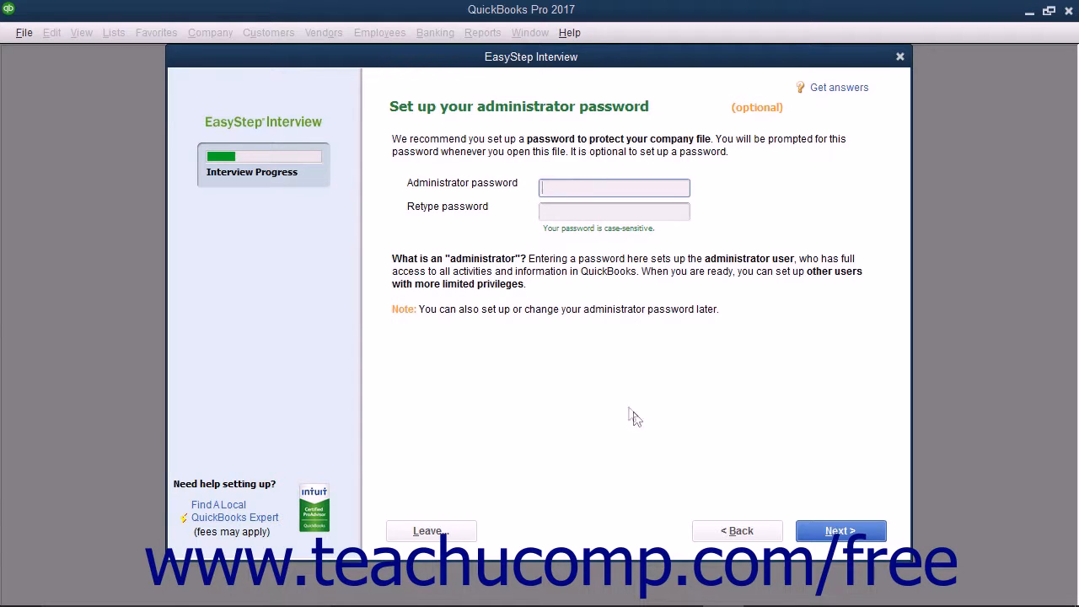
Enter and confirm an administrator password for the new company.
{"action": "left_click", "coordinate": [497, 216]}
{"action": "left_click", "coordinate": [560, 187]}
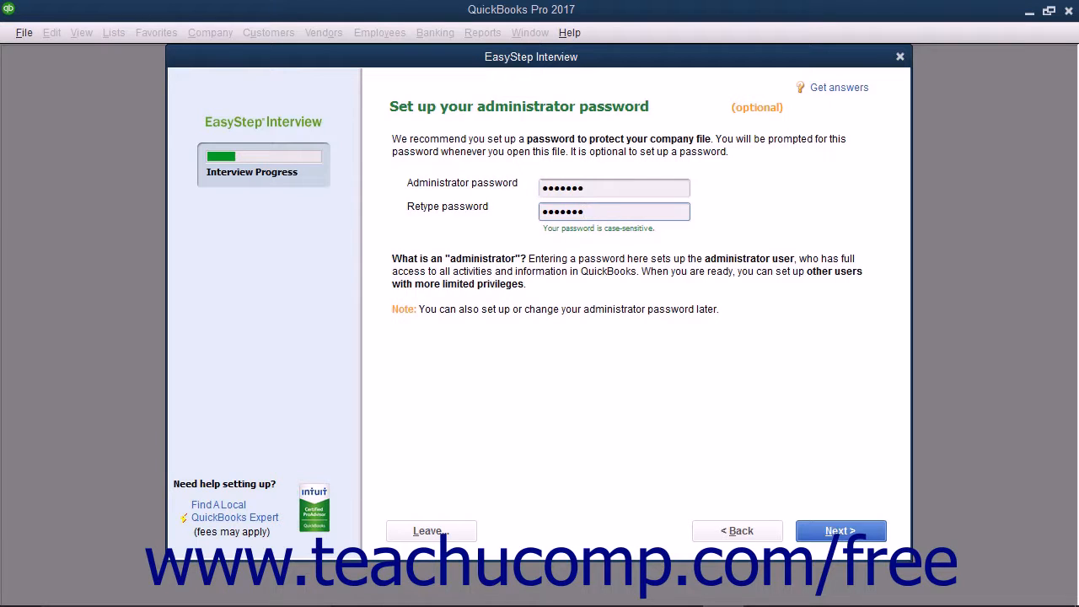
{"action": "left_click", "coordinate": [829, 533]}
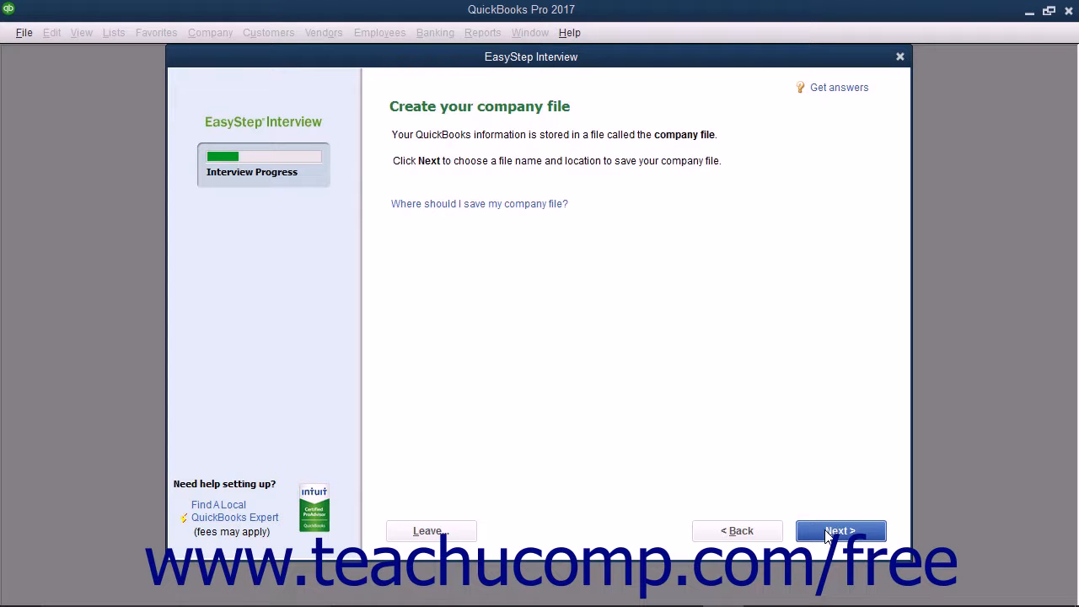
Save the company file as 'Brown & Associates, P.C.' in the Company Files folder.
{"action": "left_click", "coordinate": [828, 533]}
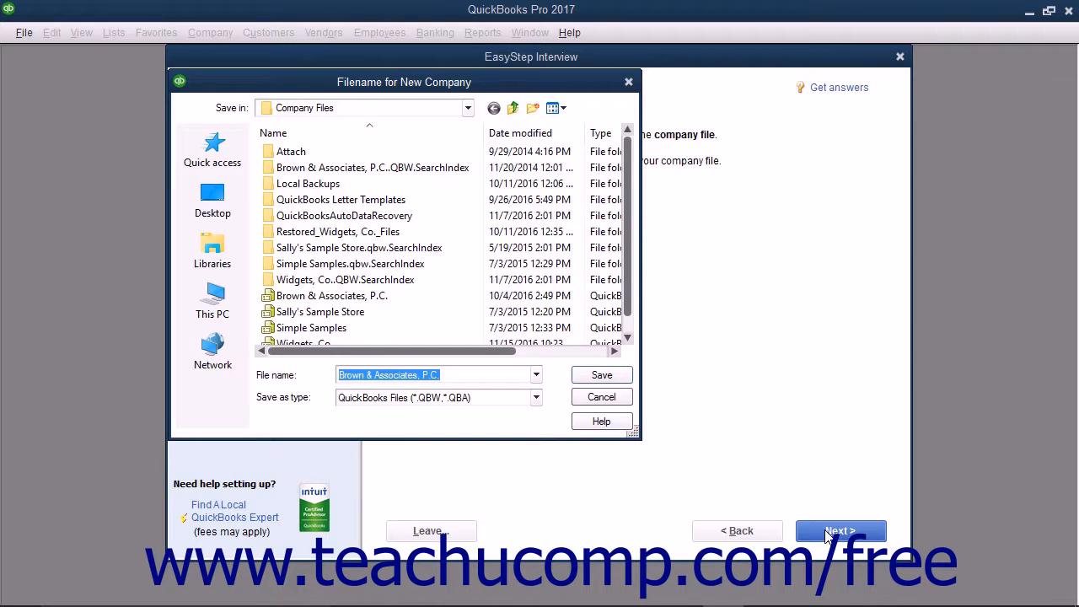
{"action": "left_click", "coordinate": [388, 108]}
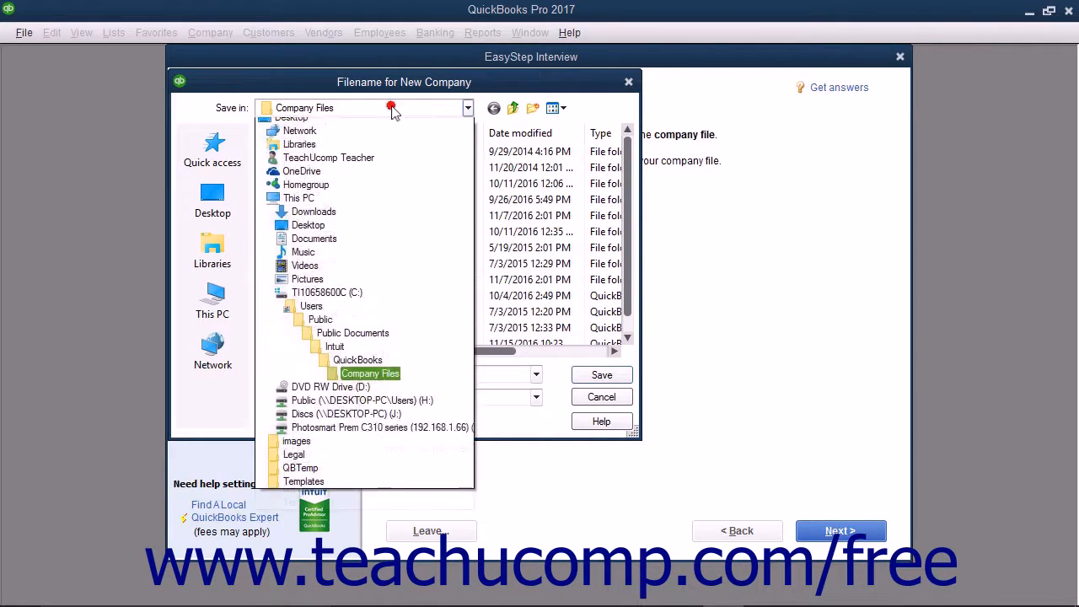
{"action": "left_click", "coordinate": [388, 110]}
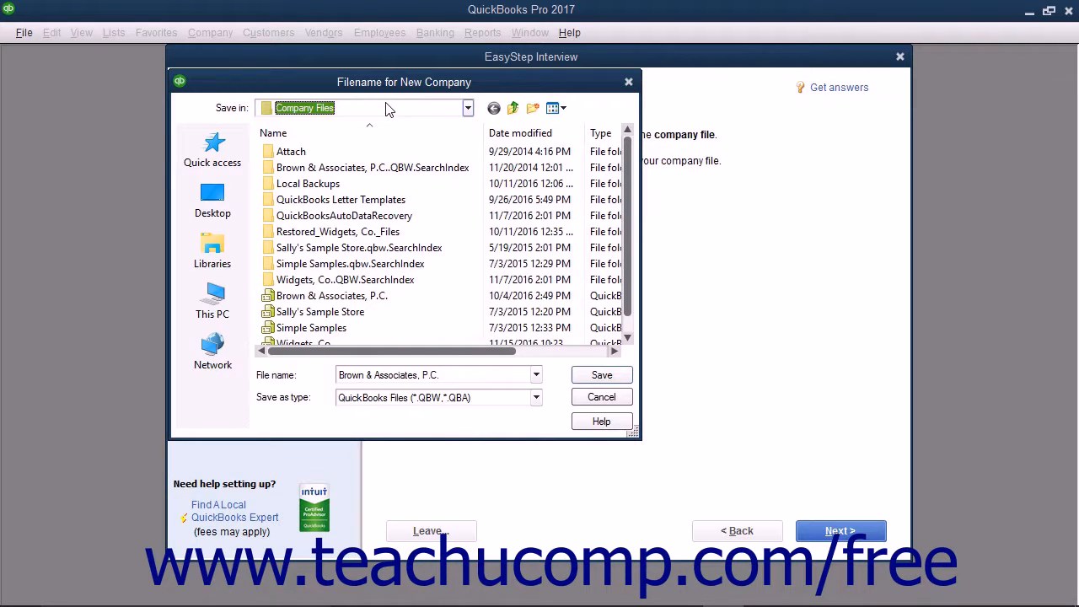
{"action": "left_click", "coordinate": [473, 374]}
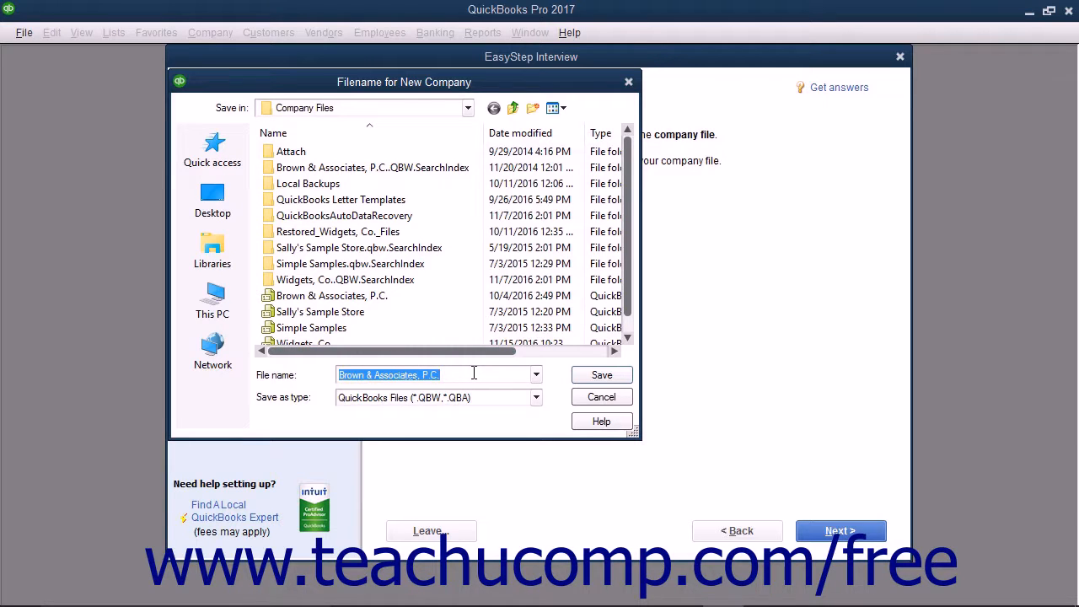
{"action": "left_click", "coordinate": [482, 373]}
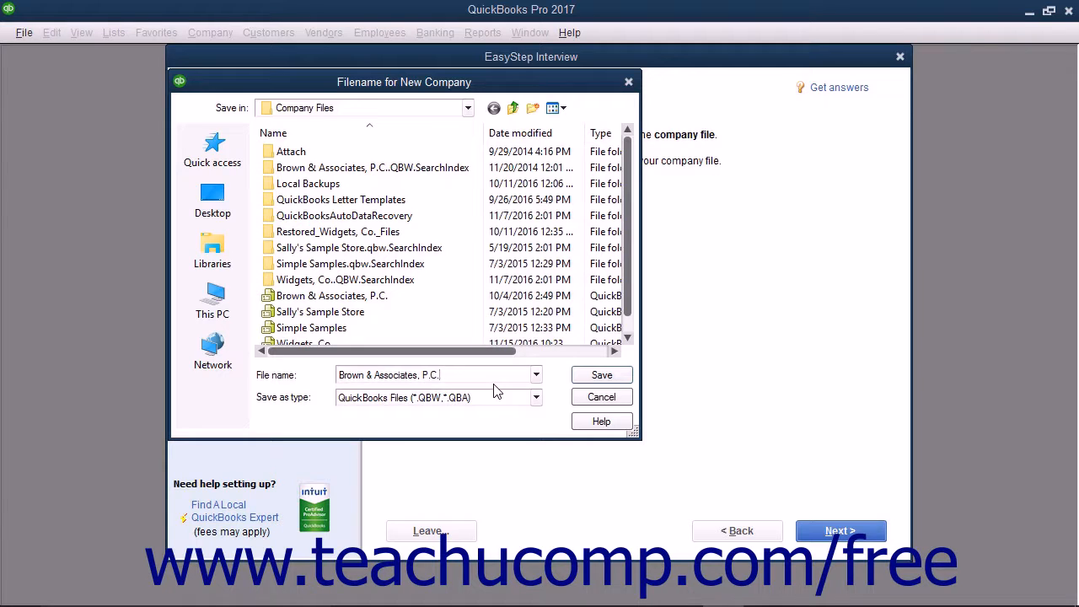
{"action": "left_click", "coordinate": [602, 375]}
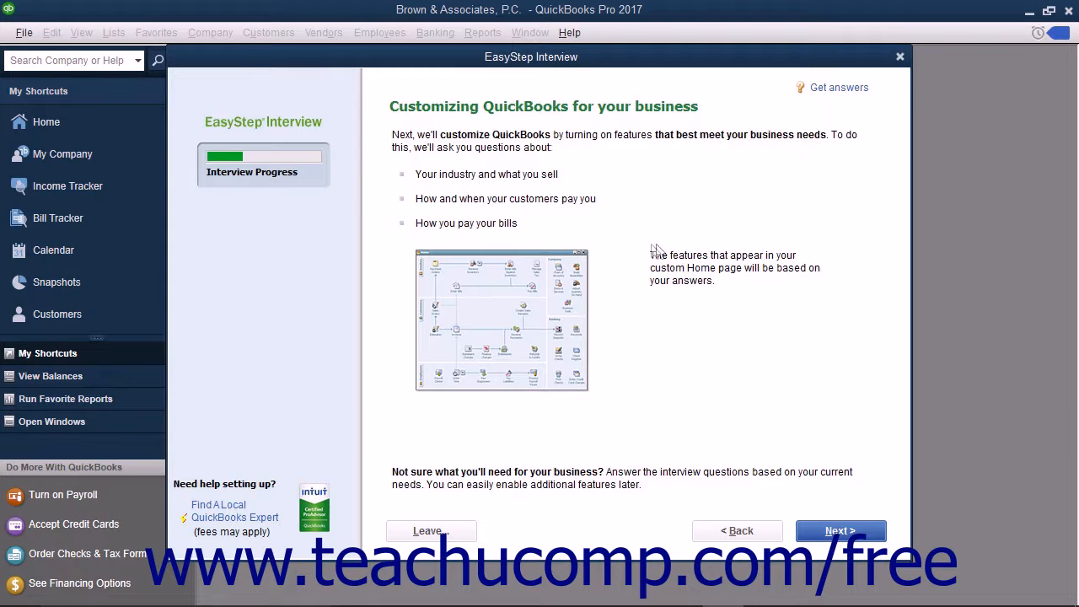
Cancel exiting the interview and advance to the first customization question.
{"action": "left_click", "coordinate": [570, 116]}
{"action": "left_click", "coordinate": [425, 531]}
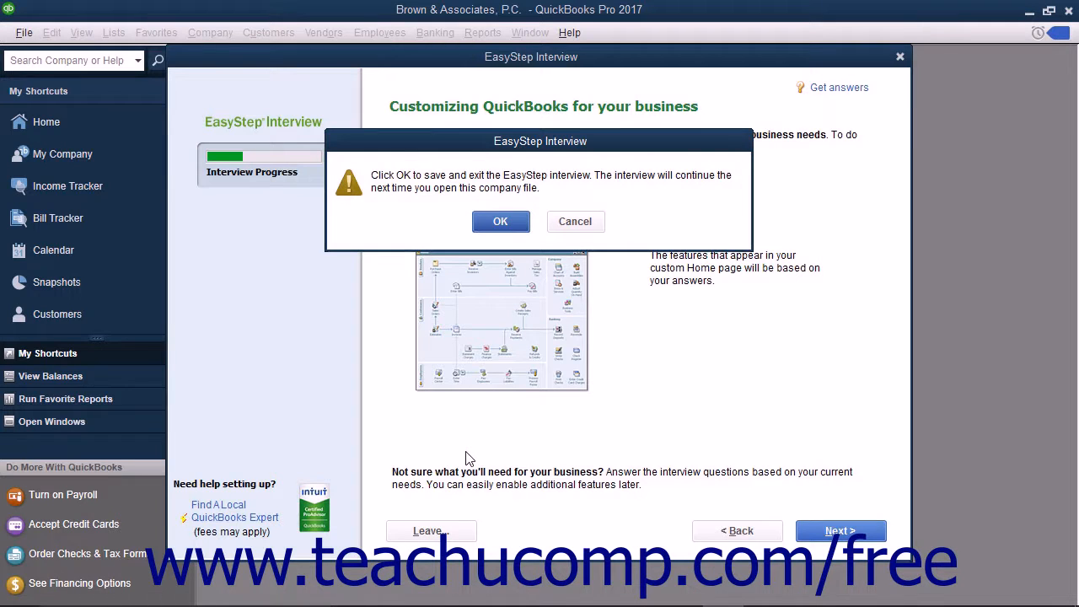
{"action": "left_click", "coordinate": [574, 222]}
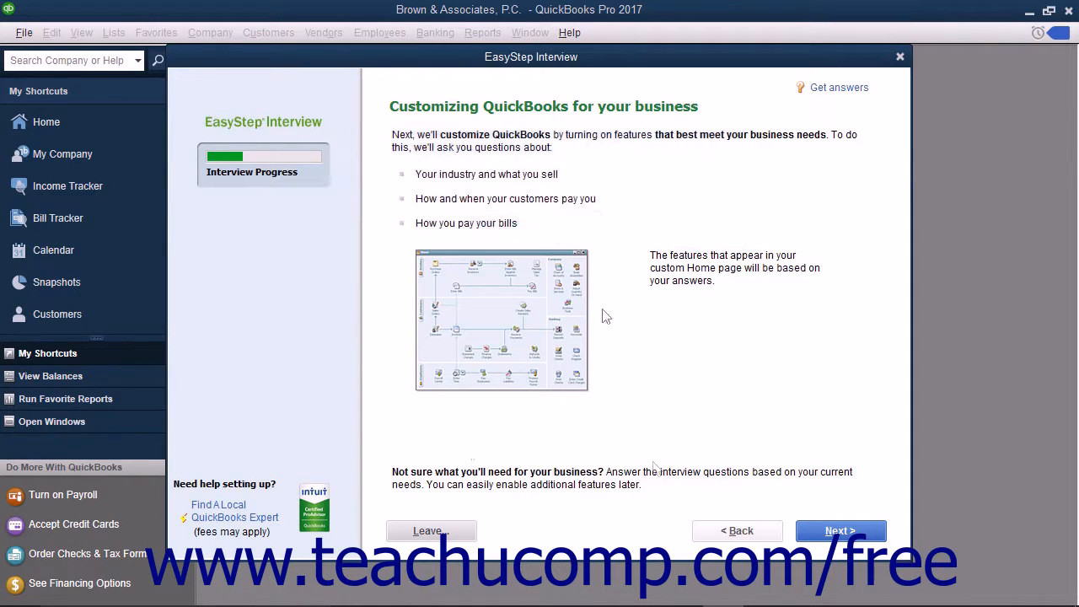
{"action": "left_click", "coordinate": [830, 532]}
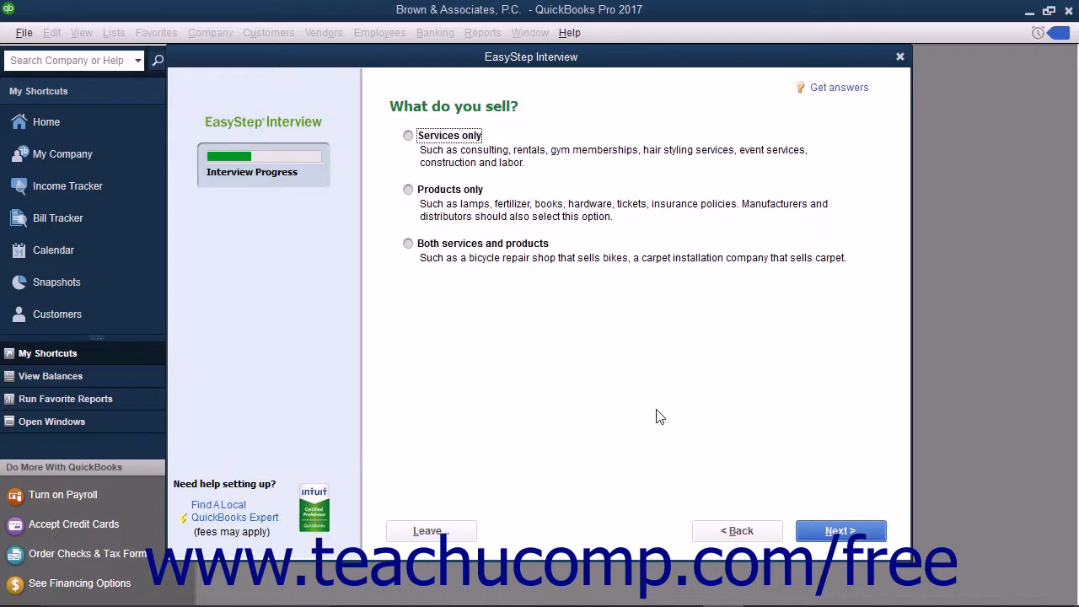
Set services-only sales with no sales tax or estimates, statements and invoices on, no progress invoicing.
{"action": "left_click", "coordinate": [408, 135]}
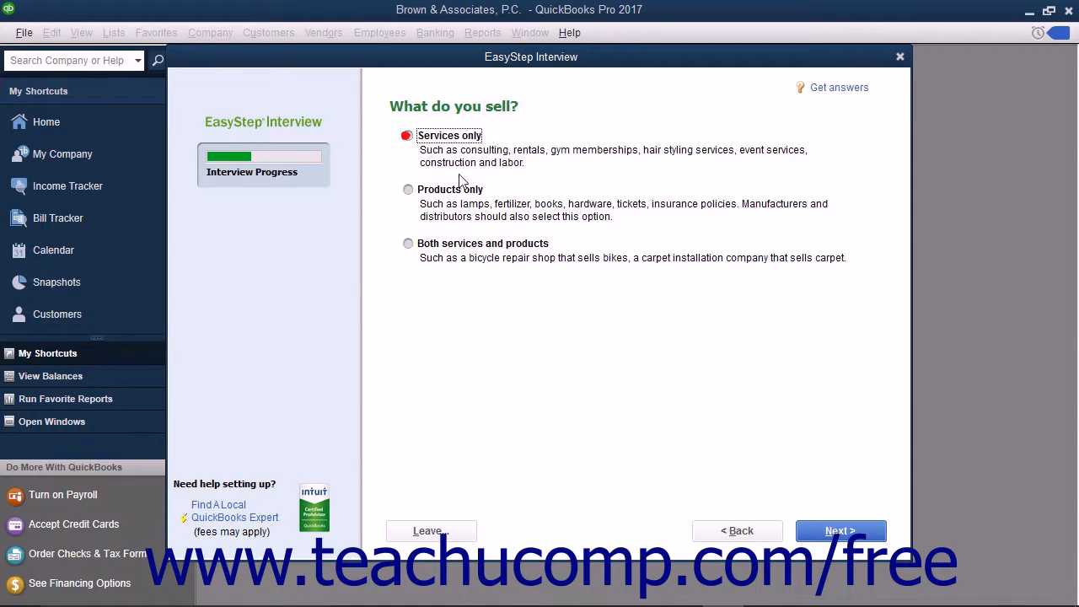
{"action": "left_click", "coordinate": [822, 529]}
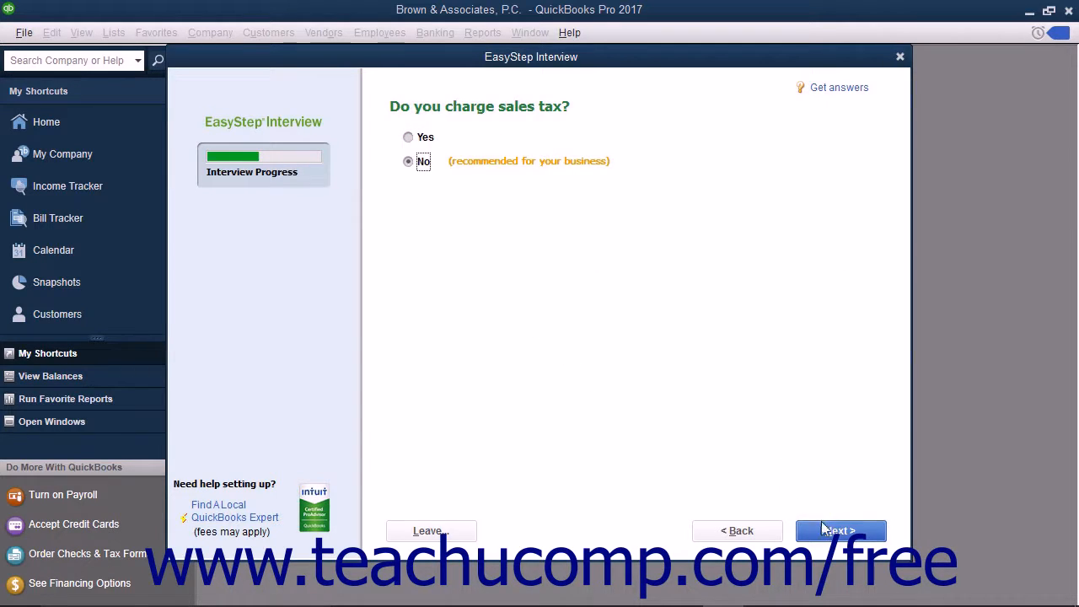
{"action": "left_click", "coordinate": [824, 529]}
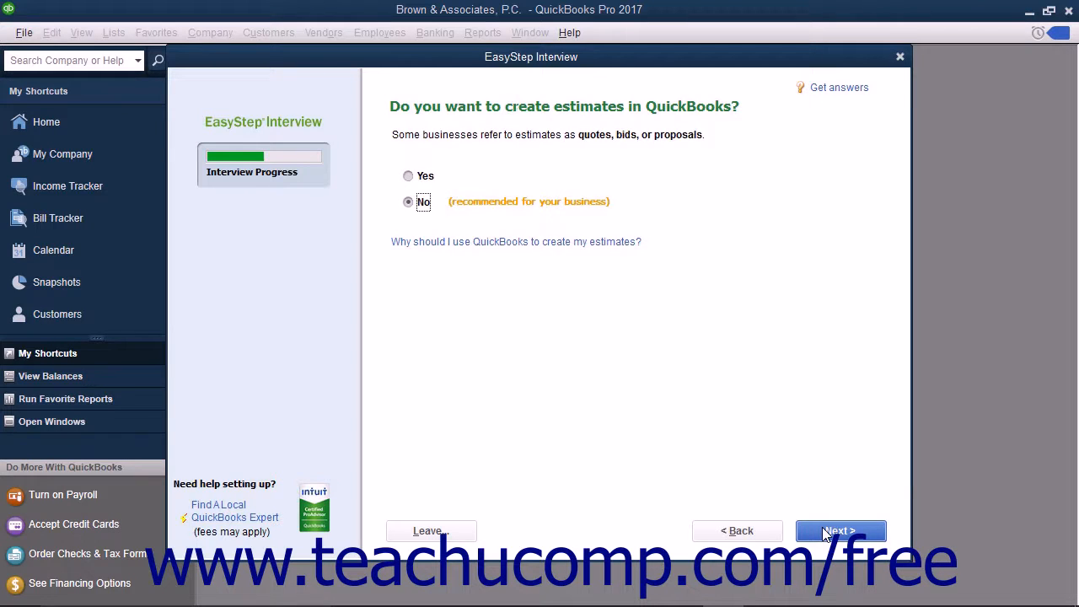
{"action": "left_click", "coordinate": [825, 531]}
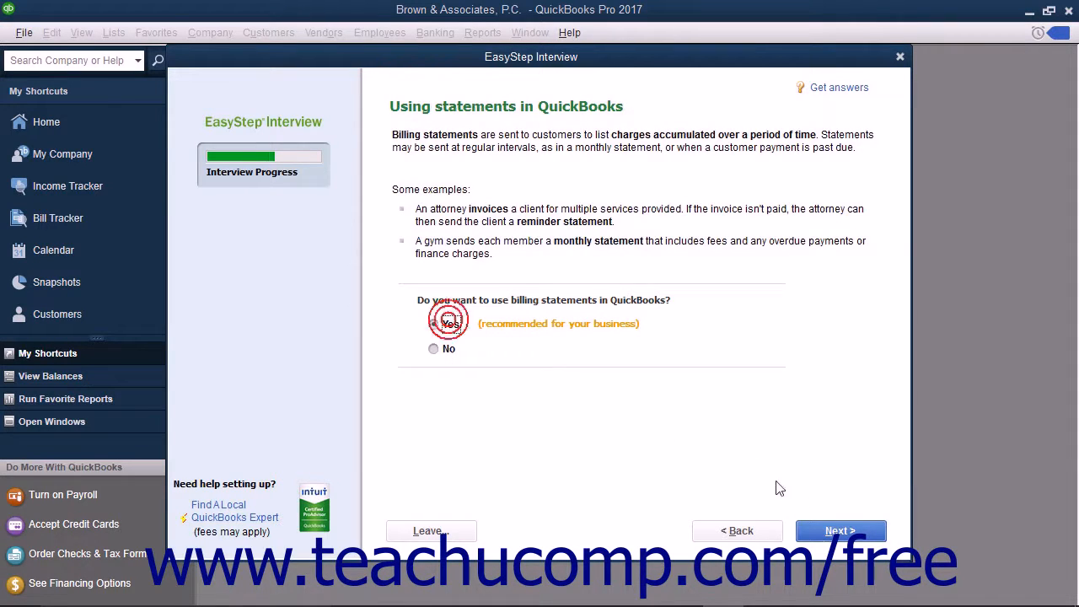
{"action": "left_click", "coordinate": [816, 529]}
{"action": "left_click", "coordinate": [450, 326]}
{"action": "left_click", "coordinate": [805, 531]}
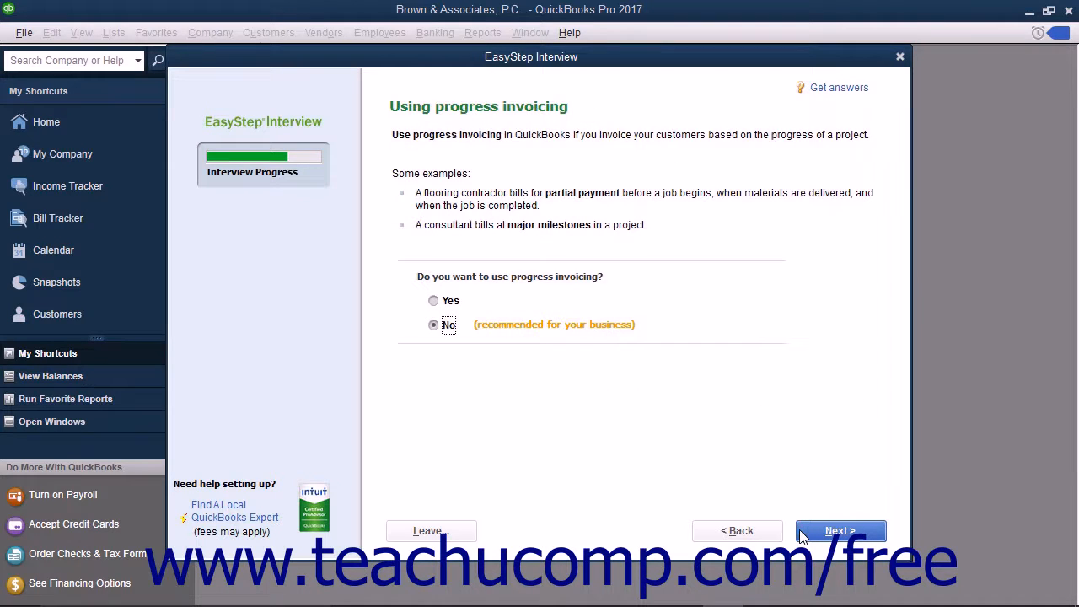
{"action": "left_click", "coordinate": [803, 535]}
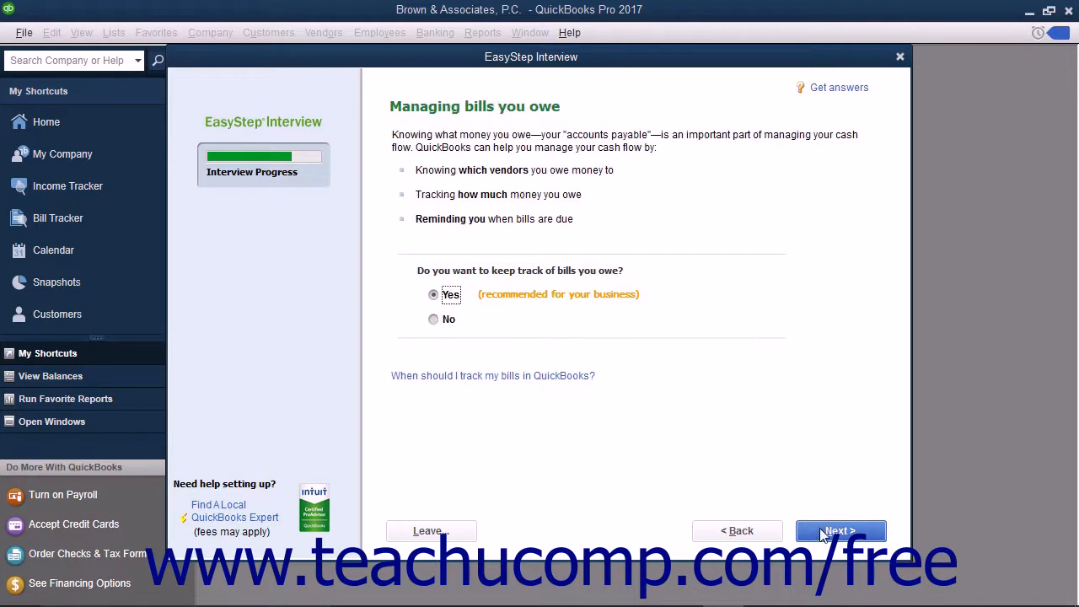
Keep bill tracking on, skip time tracking, and indicate W-2 employees.
{"action": "left_click", "coordinate": [821, 531]}
{"action": "left_click", "coordinate": [822, 531]}
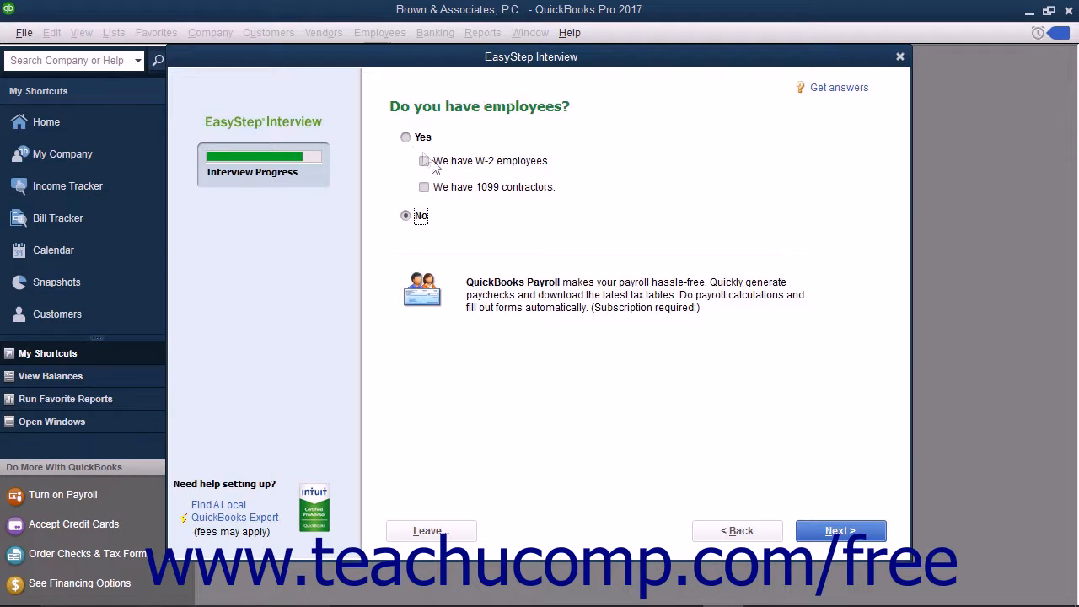
{"action": "left_click", "coordinate": [406, 140]}
{"action": "left_click", "coordinate": [425, 161]}
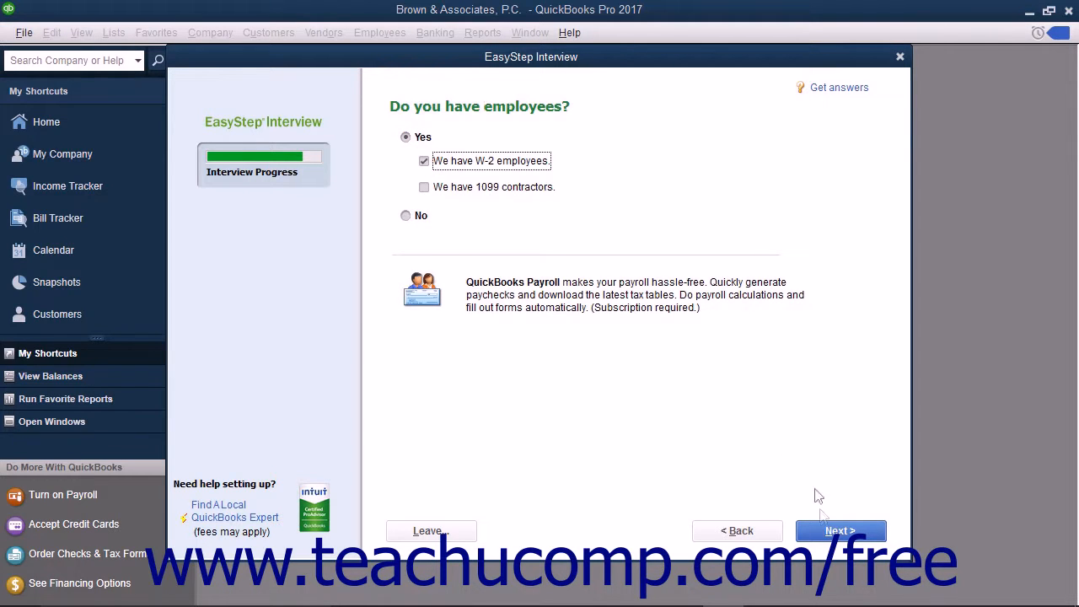
{"action": "left_click", "coordinate": [830, 537]}
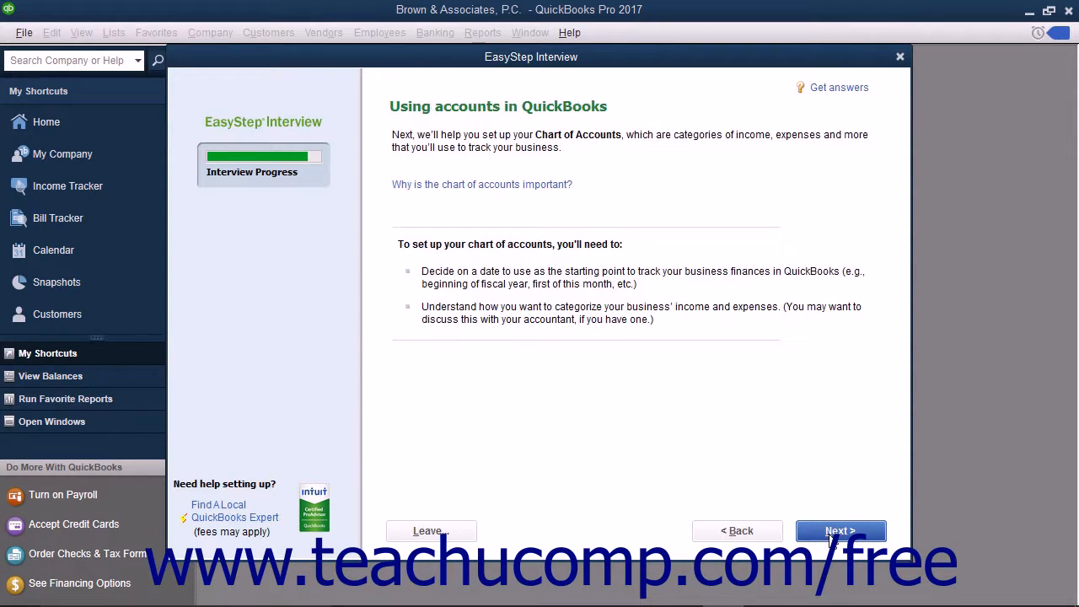
{"action": "left_click", "coordinate": [830, 533]}
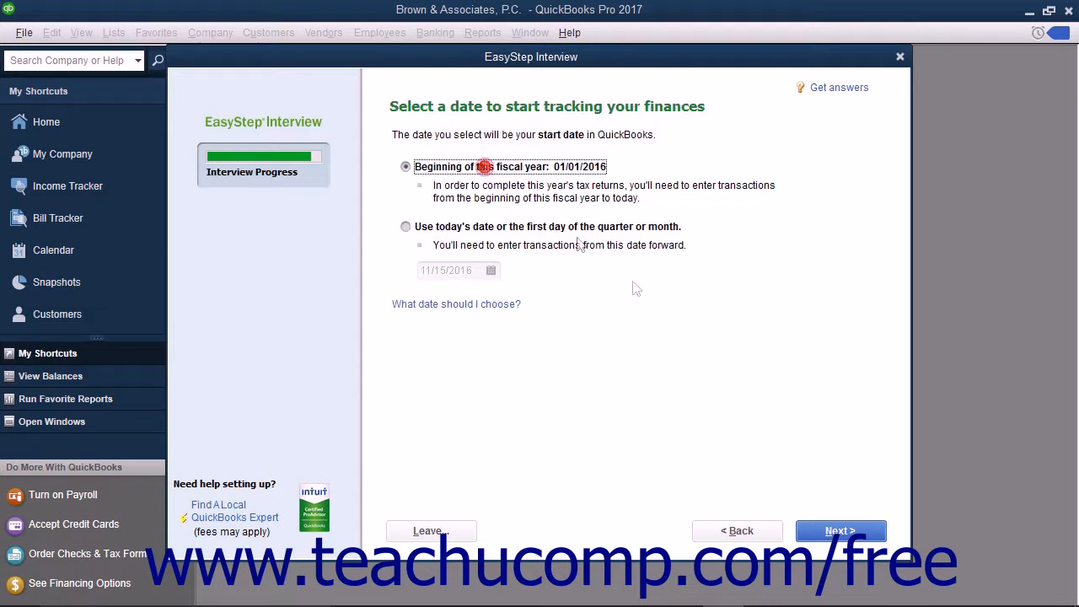
Keep the 01/01/2016 fiscal-year start and add the Administrative Fees, Settlement Income, Merchant Account Fees and Subcontracted Legal Services accounts, plus Business Licenses, Charitable Contributions and Equipment Rental.
{"action": "left_click", "coordinate": [841, 533]}
{"action": "left_click", "coordinate": [405, 227]}
{"action": "left_click", "coordinate": [403, 265]}
{"action": "left_click", "coordinate": [404, 284]}
{"action": "left_click", "coordinate": [404, 304]}
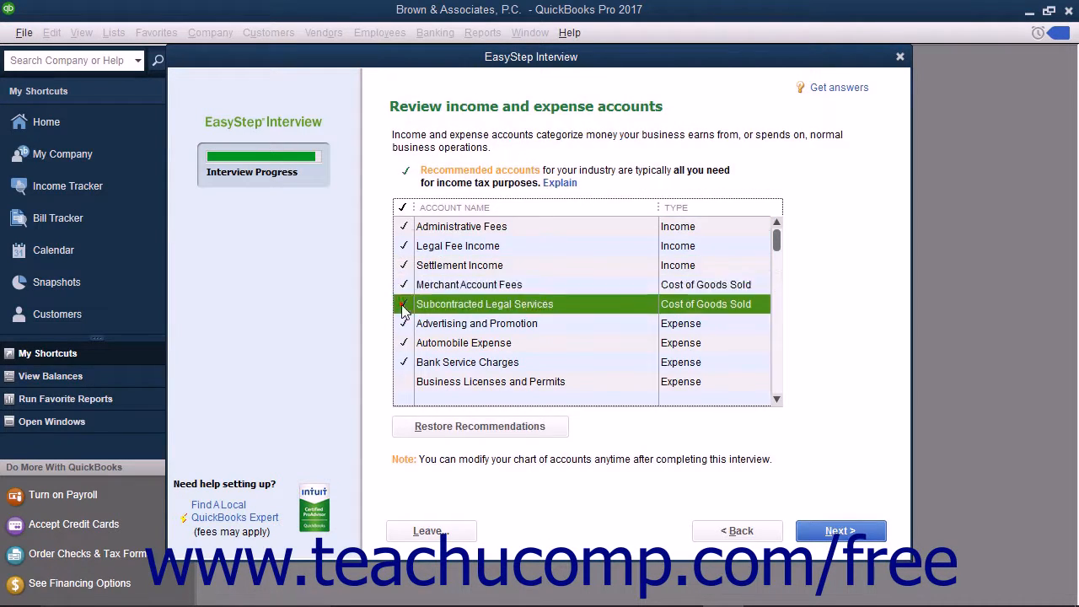
{"action": "left_click", "coordinate": [404, 381]}
{"action": "scroll", "coordinate": [406, 338], "scroll_direction": "down", "scroll_amount": 2}
{"action": "left_click", "coordinate": [404, 284]}
{"action": "left_click", "coordinate": [404, 381]}
Add the General Liability, Health, Life and Disability, Professional Liability and Worker's Compensation insurance accounts, plus Janitorial, Legal Fees and Miscellaneous Expense.
{"action": "scroll", "coordinate": [436, 354], "scroll_direction": "down", "scroll_amount": 2}
{"action": "left_click", "coordinate": [404, 304]}
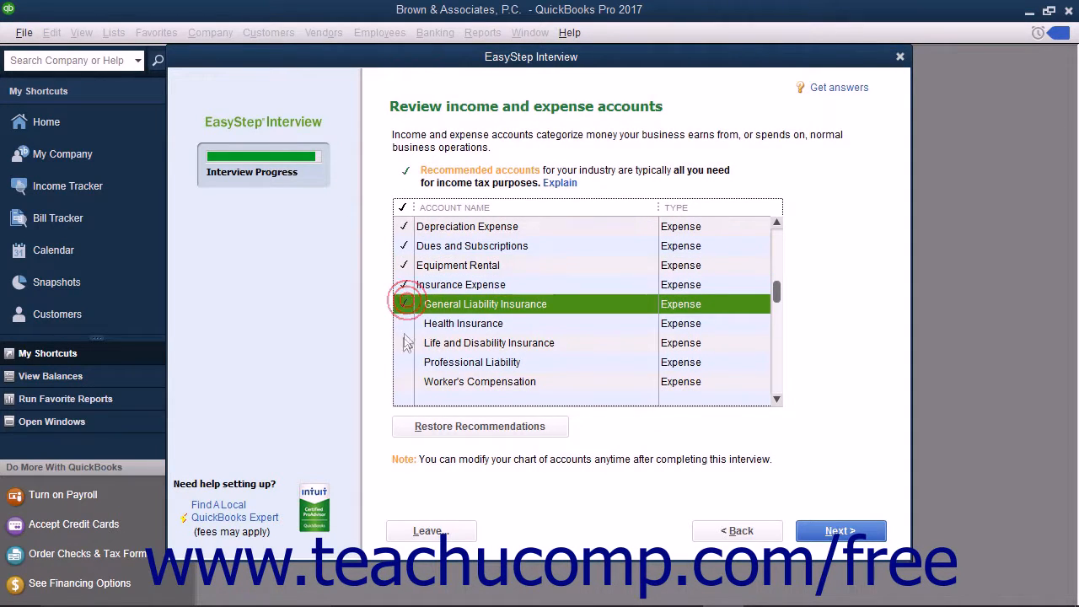
{"action": "left_click", "coordinate": [405, 322]}
{"action": "left_click", "coordinate": [405, 343]}
{"action": "left_click", "coordinate": [405, 362]}
{"action": "left_click", "coordinate": [404, 381]}
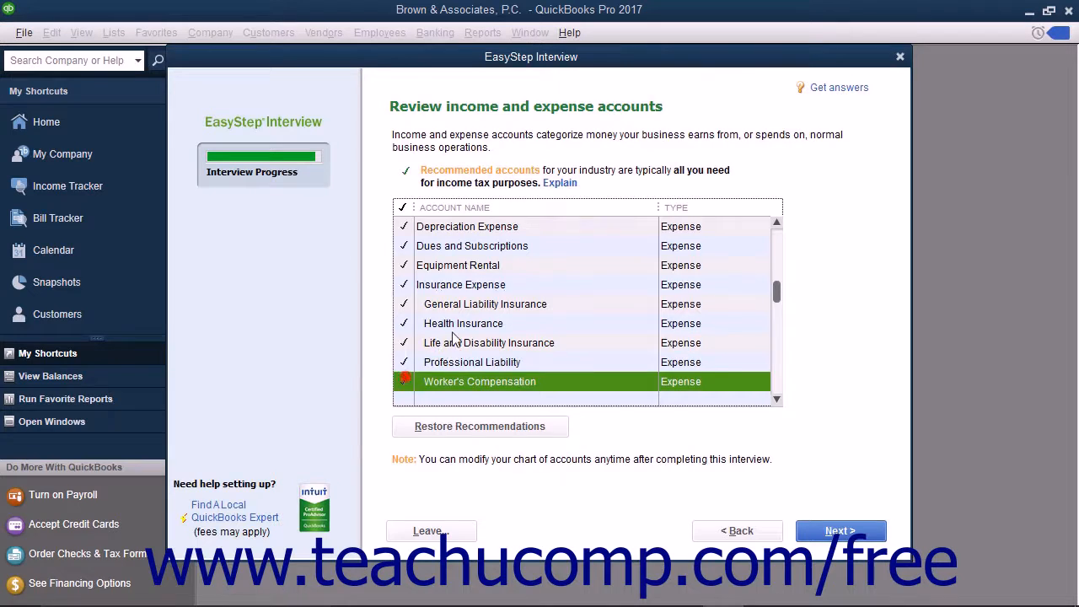
{"action": "scroll", "coordinate": [442, 330], "scroll_direction": "down", "scroll_amount": 2}
{"action": "left_click", "coordinate": [404, 303]}
{"action": "left_click", "coordinate": [405, 323]}
{"action": "left_click", "coordinate": [405, 361]}
Add Printing and Reproduction, Taxes - Property, Insurance Proceeds Received, Interest Income and Proceeds from Sale of Assets, then finish.
{"action": "scroll", "coordinate": [454, 329], "scroll_direction": "down", "scroll_amount": 2}
{"action": "left_click", "coordinate": [405, 303]}
{"action": "scroll", "coordinate": [413, 312], "scroll_direction": "down", "scroll_amount": 1}
{"action": "left_click", "coordinate": [405, 343]}
{"action": "scroll", "coordinate": [444, 346], "scroll_direction": "down", "scroll_amount": 2}
{"action": "left_click", "coordinate": [405, 304]}
{"action": "left_click", "coordinate": [405, 323]}
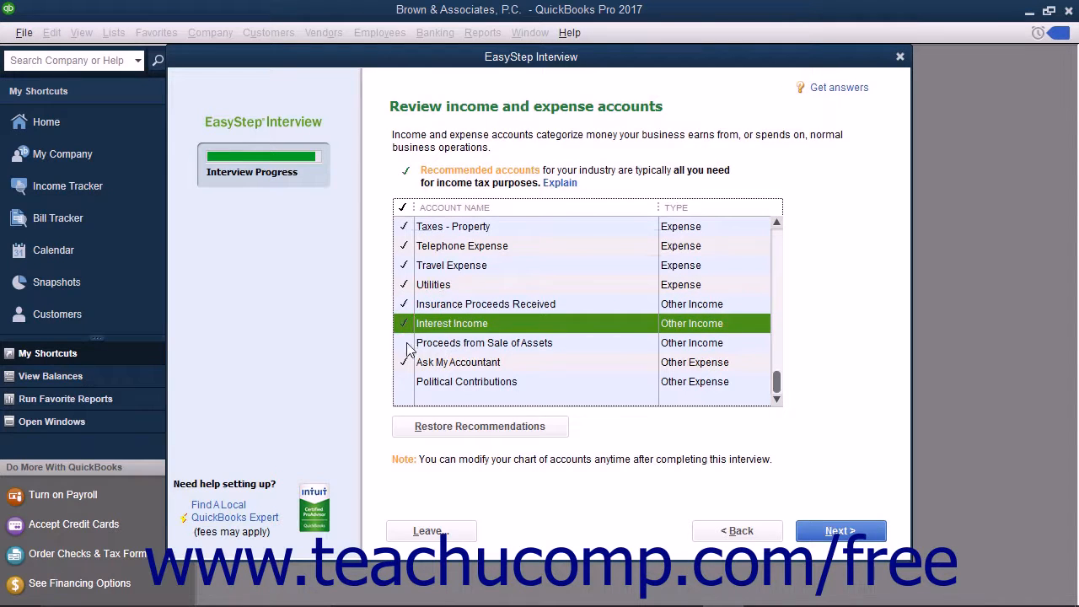
{"action": "left_click", "coordinate": [406, 343]}
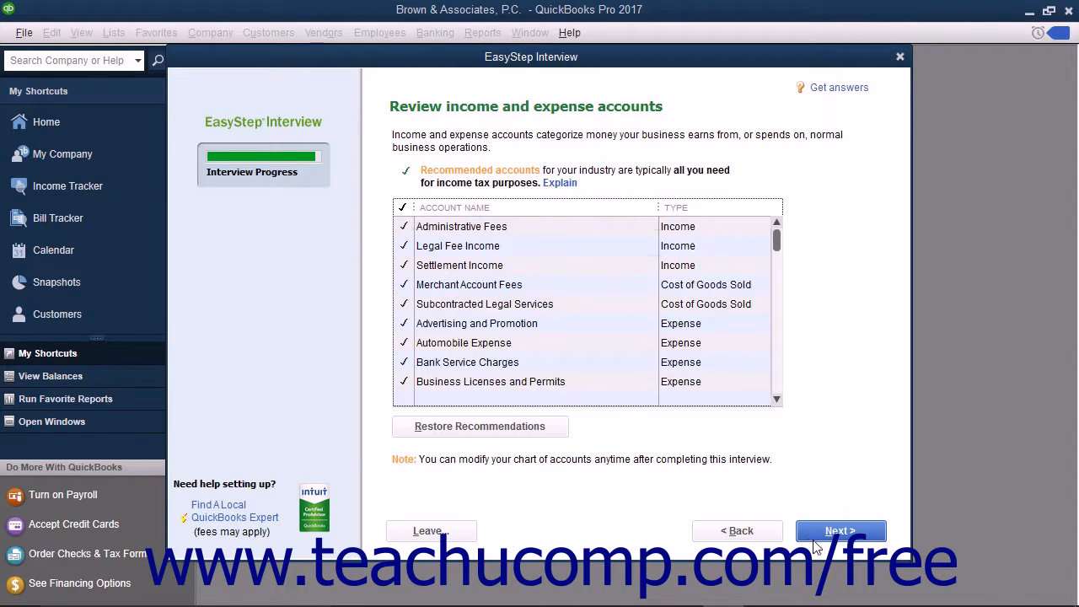
{"action": "left_click", "coordinate": [814, 533]}
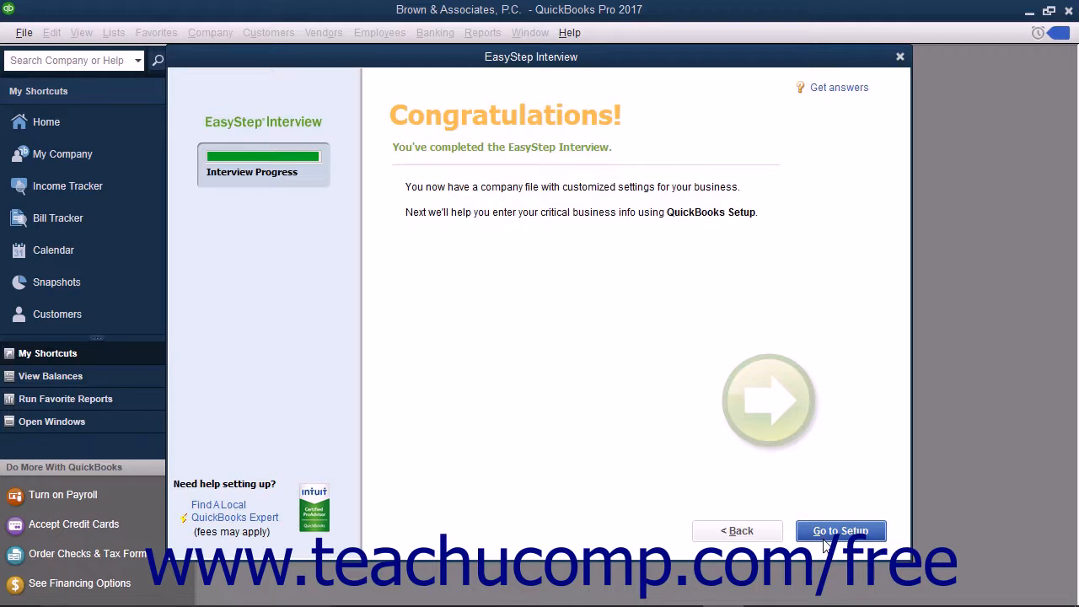
Skip the remaining setup details and open the Brown & Associates, P.C. Home page.
{"action": "left_click", "coordinate": [826, 544]}
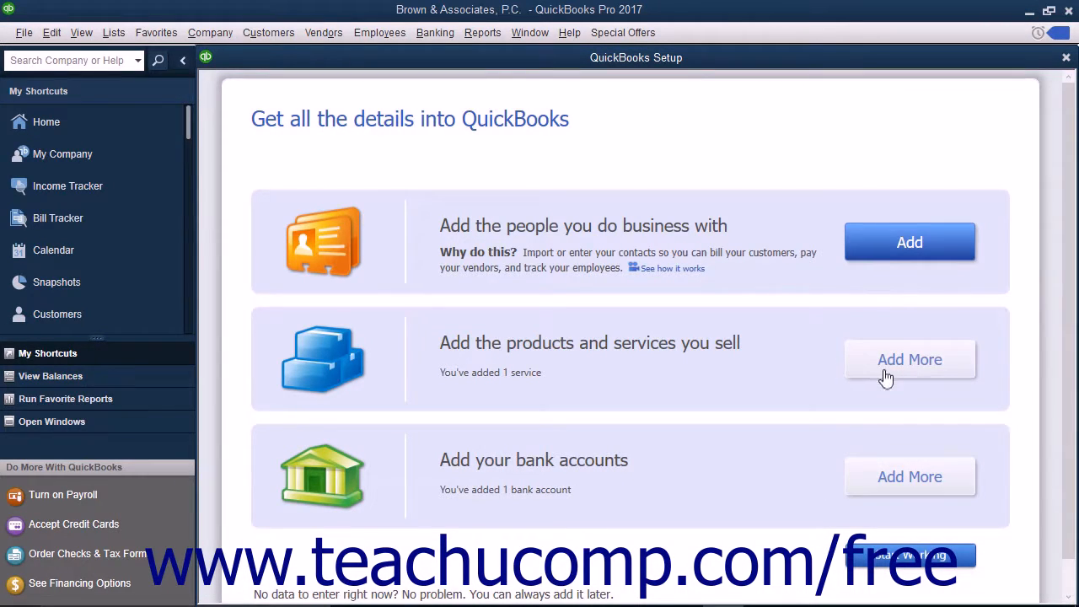
{"action": "left_click", "coordinate": [887, 561]}
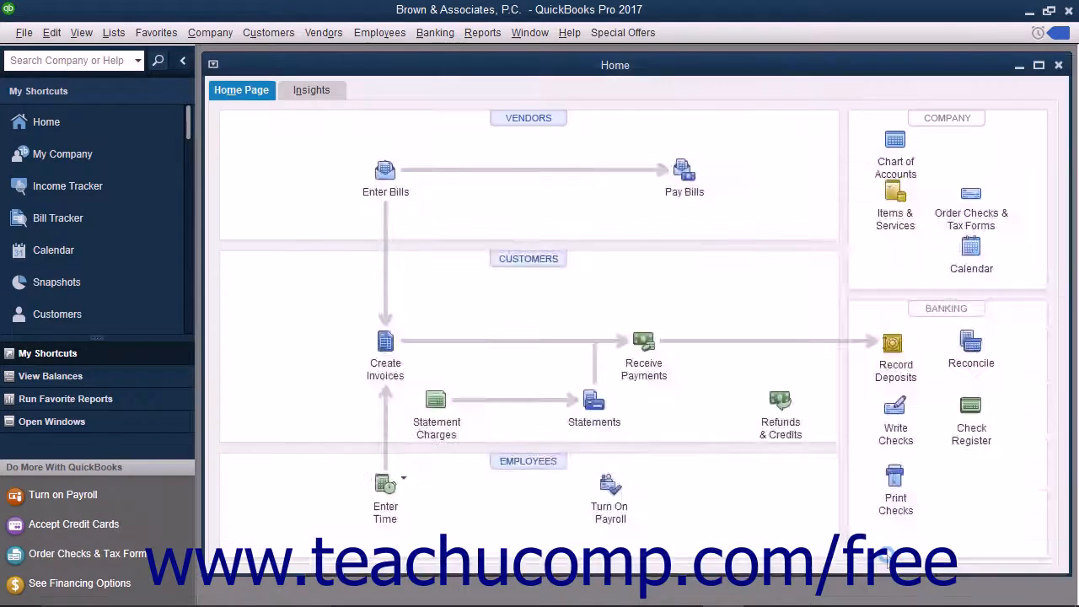